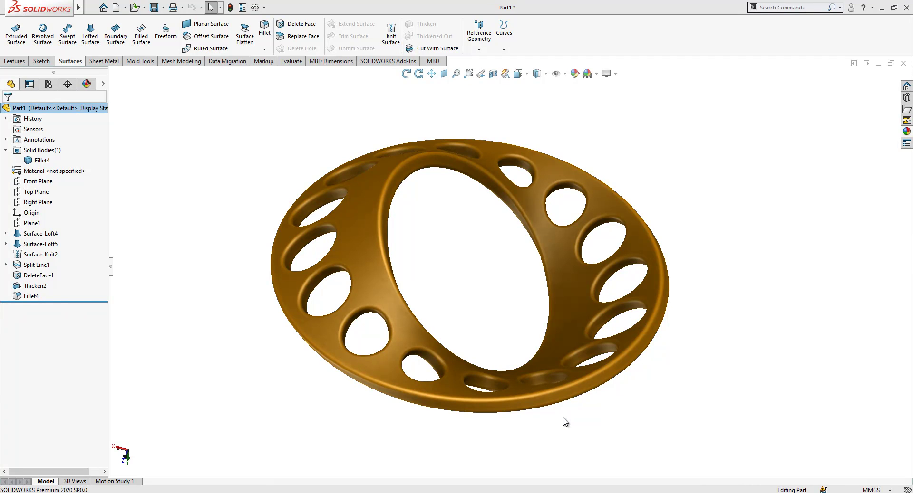
# Step: Create a new part document and start a sketch on the Top Plane
pyautogui.click(116, 8)
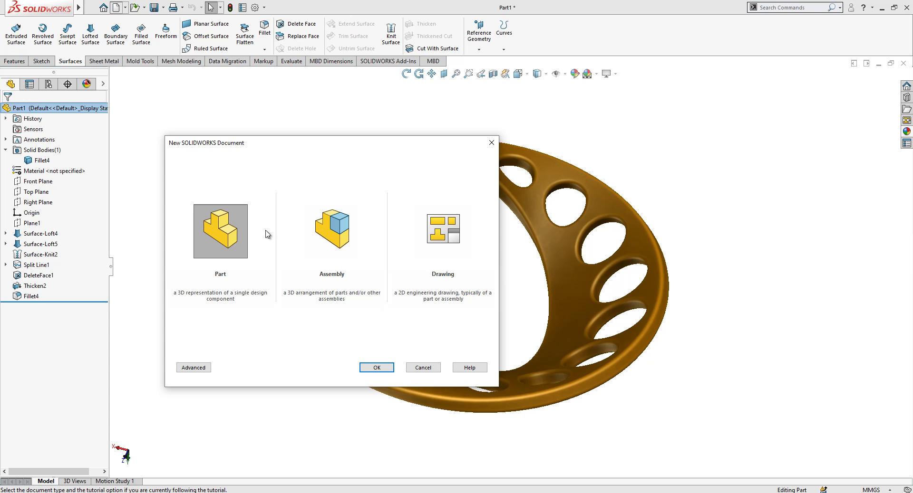
pyautogui.click(375, 369)
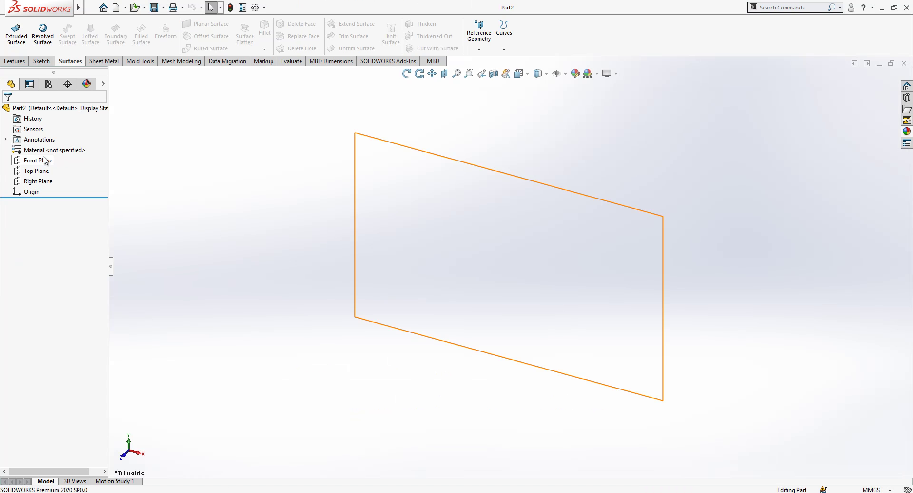
pyautogui.click(41, 172)
pyautogui.click(55, 154)
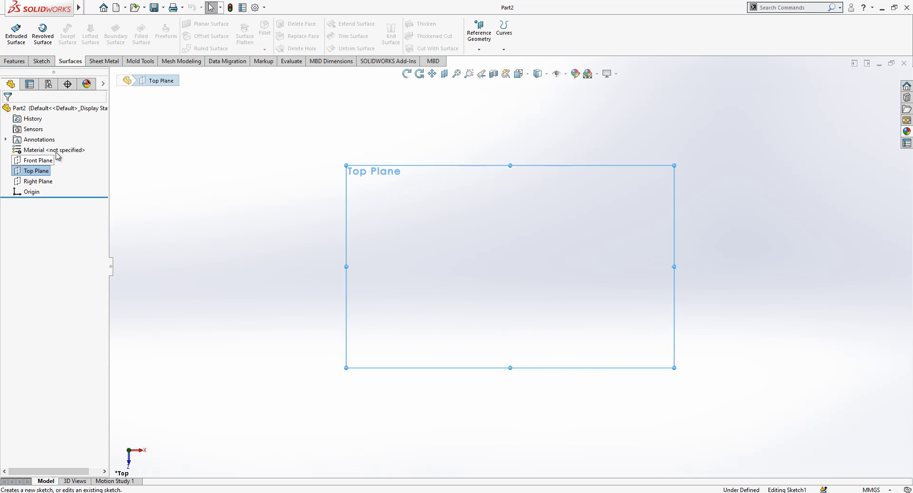
# Step: Sketch a 180° centerpoint arc about the origin, with a radius of about 61 mm and vertically aligned ends
pyautogui.click(82, 37)
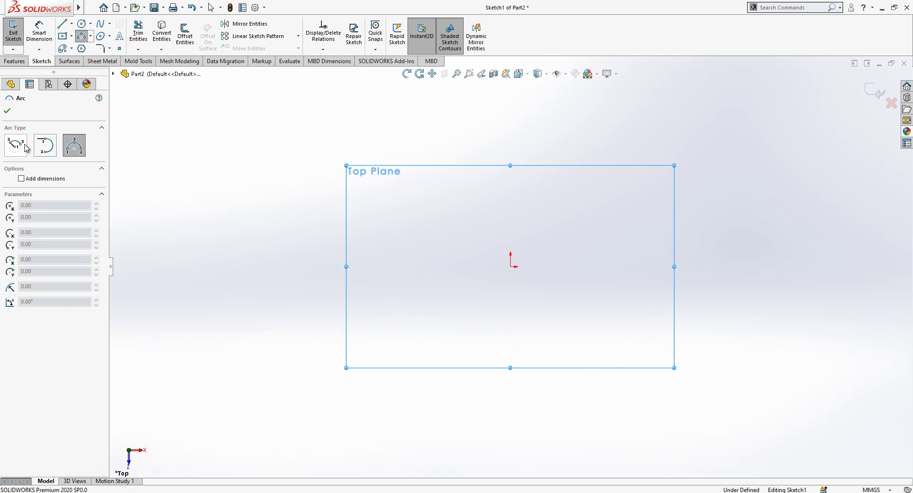
pyautogui.click(510, 267)
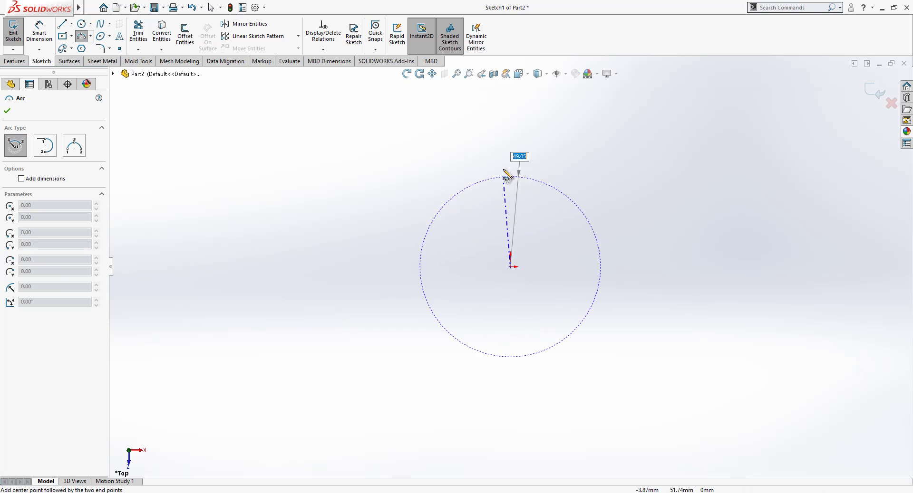
pyautogui.click(511, 156)
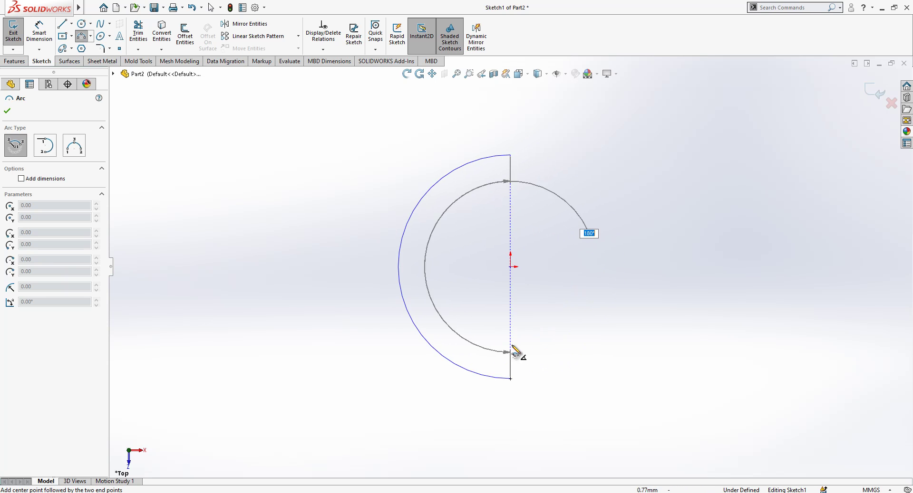
pyautogui.click(509, 350)
pyautogui.press('Escape')
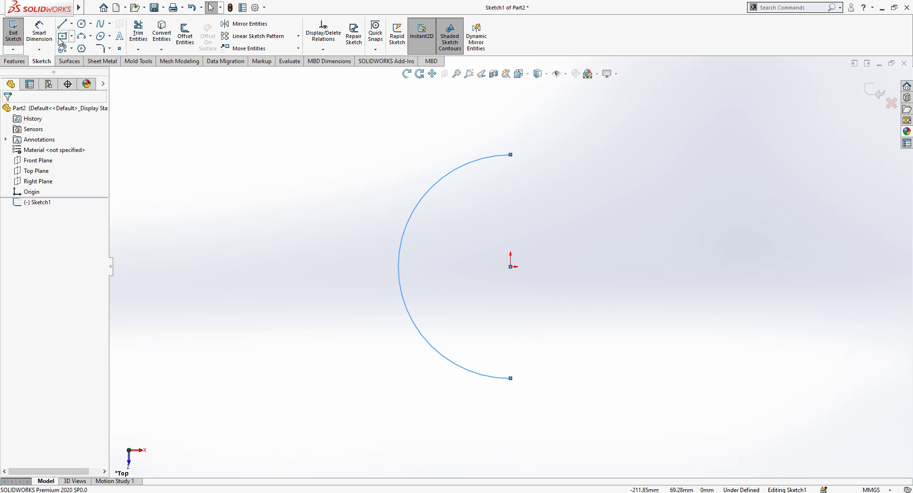
# Step: Draw a vertical line joining the arc's two endpoints and convert it to construction geometry
pyautogui.click(62, 26)
pyautogui.click(510, 154)
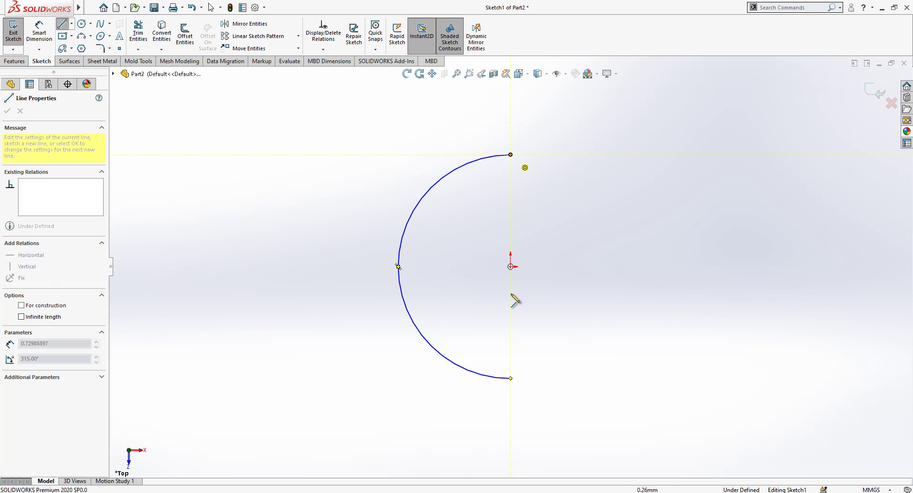
pyautogui.click(510, 378)
pyautogui.press('Escape')
pyautogui.click(511, 338)
pyautogui.click(551, 301)
# Step: Dimension the arc's radius as 100 mm
pyautogui.click(39, 34)
pyautogui.click(425, 227)
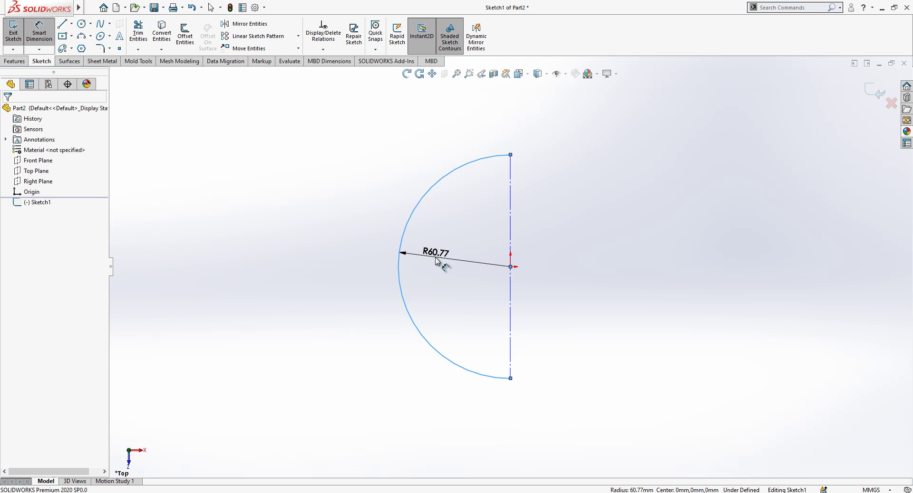
pyautogui.click(437, 260)
pyautogui.write('100')
pyautogui.press('Return')
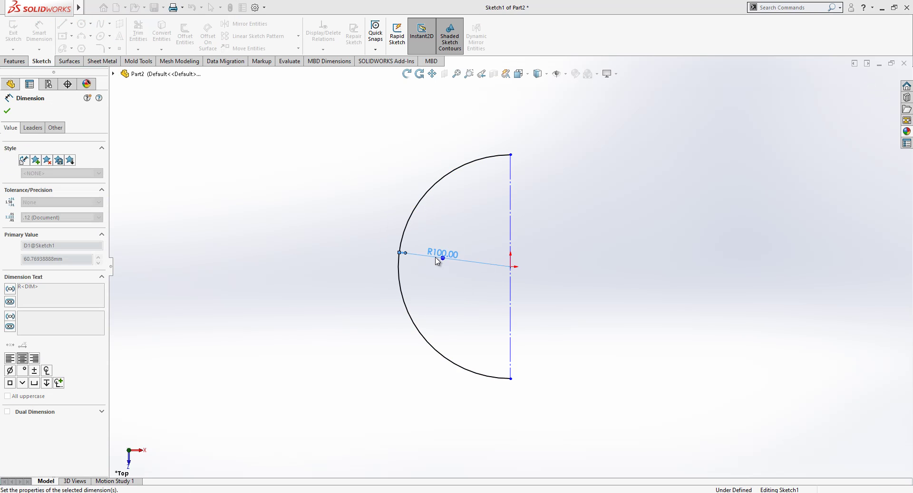
pyautogui.press('Escape')
# Step: Add a Midpoint relation between the vertical construction line and the arc's center, and exit the sketch
pyautogui.moveTo(490, 134); pyautogui.dragTo(450, 139)
pyautogui.click(451, 257)
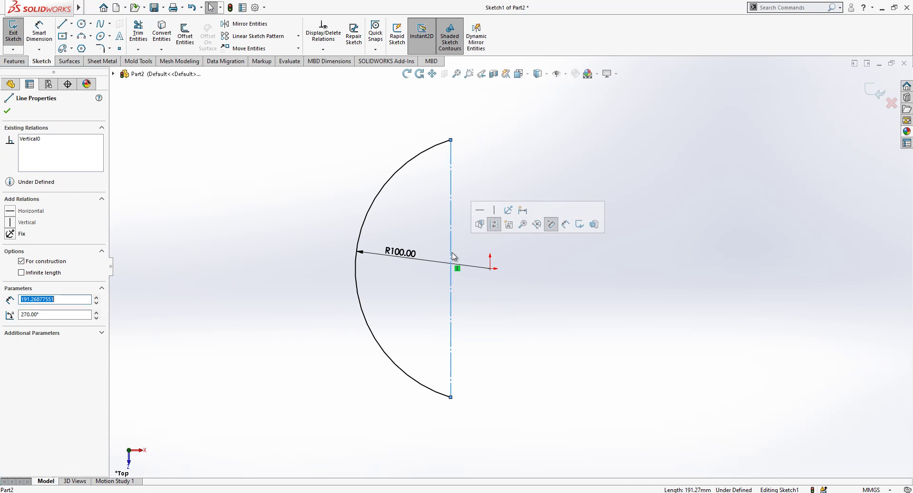
pyautogui.keyDown('ctrl'); pyautogui.click(491, 275); pyautogui.keyUp('ctrl')
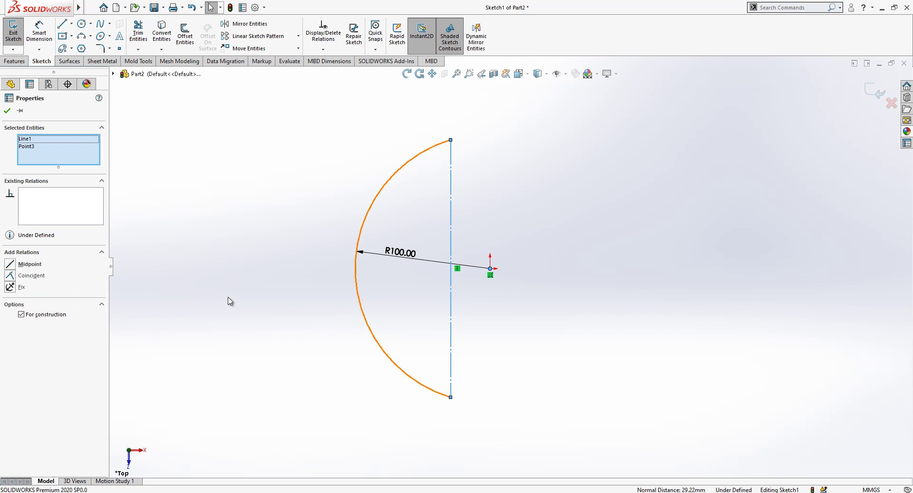
pyautogui.click(30, 264)
pyautogui.click(275, 255)
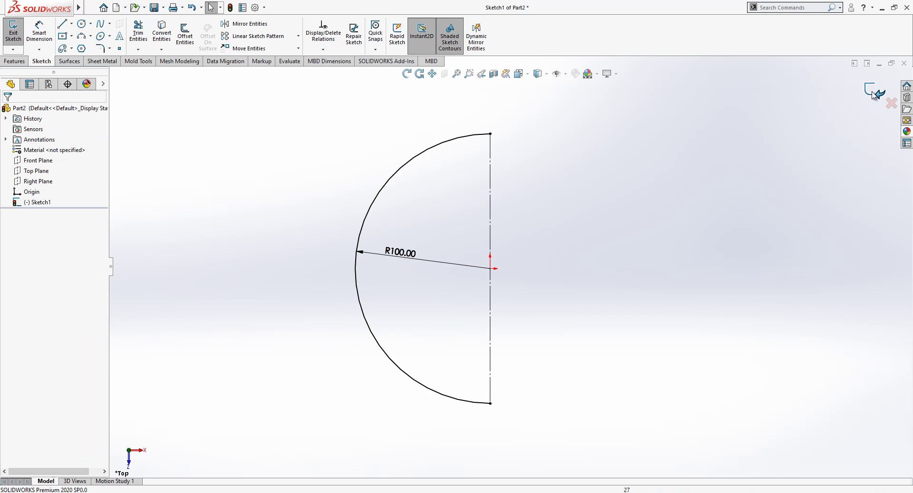
# Step: Create a reference plane through the sketch's construction line at 45° to the Top Plane, with the offset flipped
pyautogui.moveTo(472, 267)
pyautogui.mouseDown(button='middle')
pyautogui.moveTo(427, 207)
pyautogui.moveTo(350, 193)
pyautogui.mouseUp(button='middle')
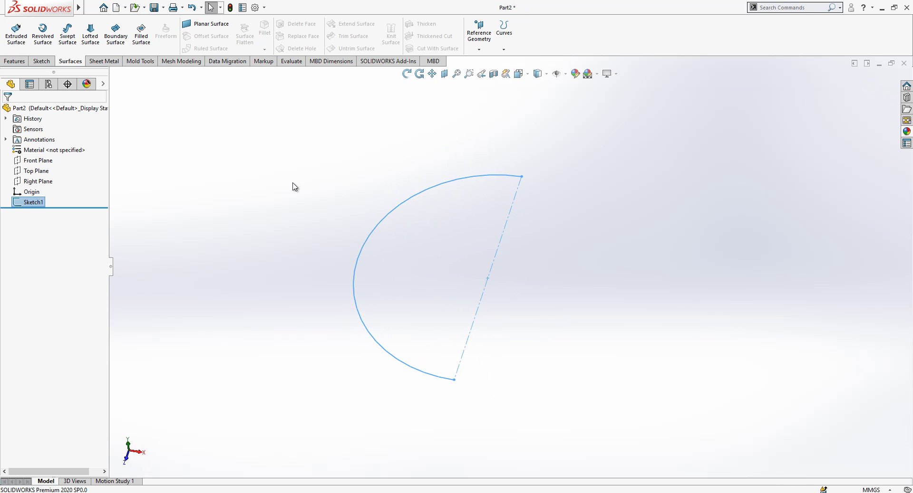
pyautogui.click(47, 172)
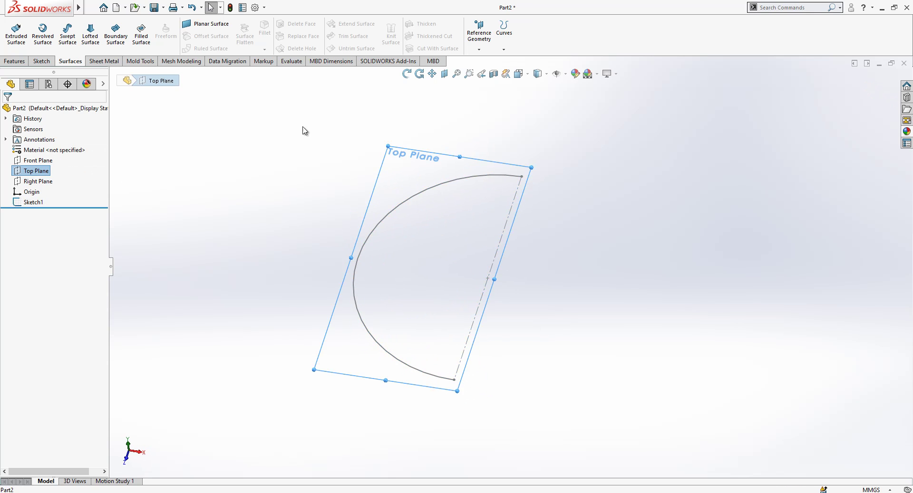
pyautogui.click(482, 49)
pyautogui.click(492, 118)
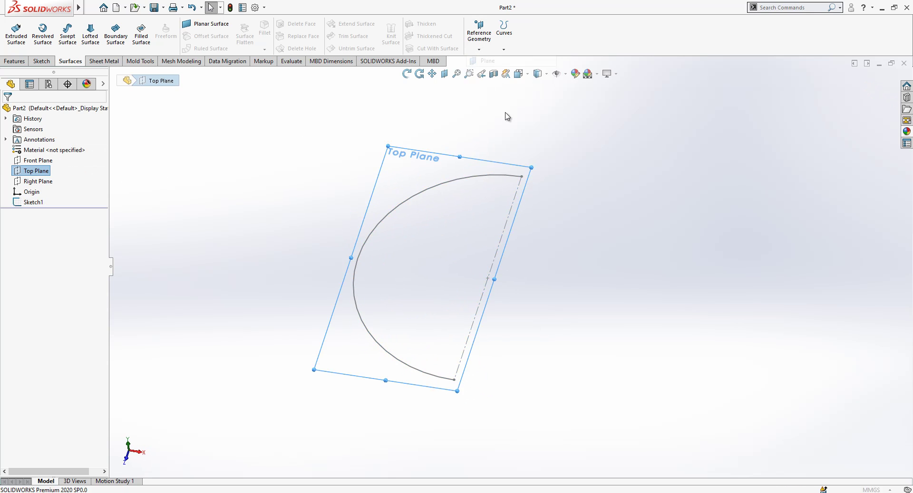
pyautogui.click(512, 216)
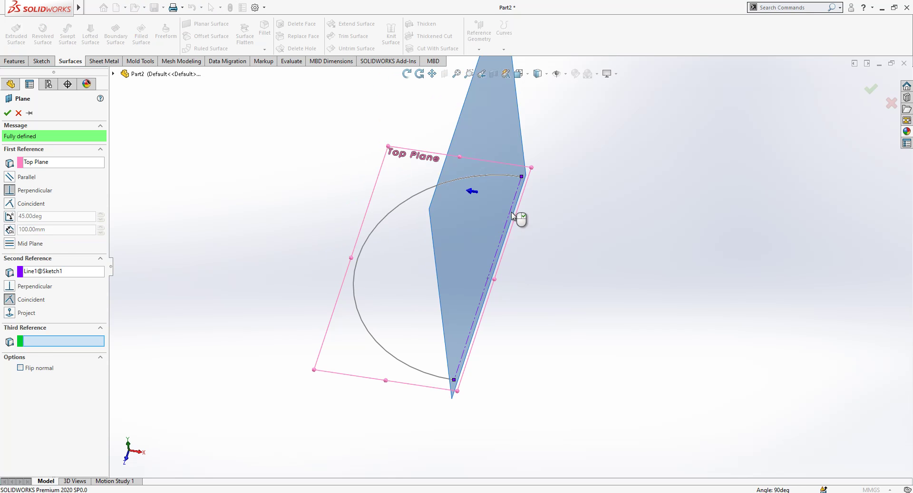
pyautogui.click(9, 216)
pyautogui.click(20, 229)
pyautogui.moveTo(546, 292)
pyautogui.mouseDown(button='middle')
pyautogui.moveTo(556, 202)
pyautogui.moveTo(281, 190)
pyautogui.mouseUp(button='middle')
pyautogui.click(7, 113)
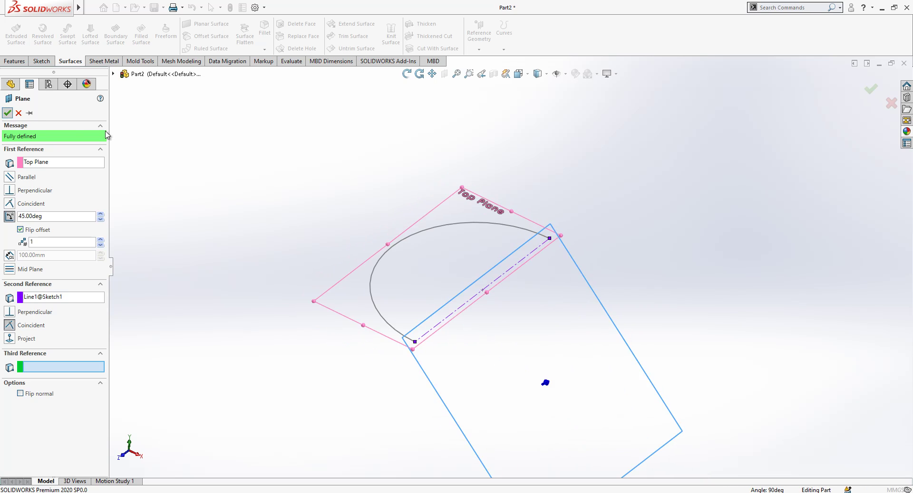
# Step: Start a sketch on the new angled plane and draw a circle centered on the origin
pyautogui.click(566, 253)
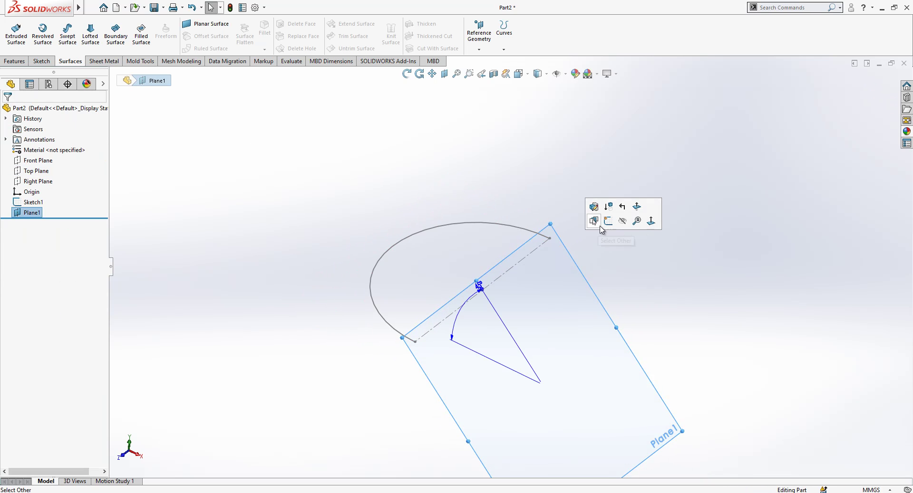
pyautogui.click(609, 227)
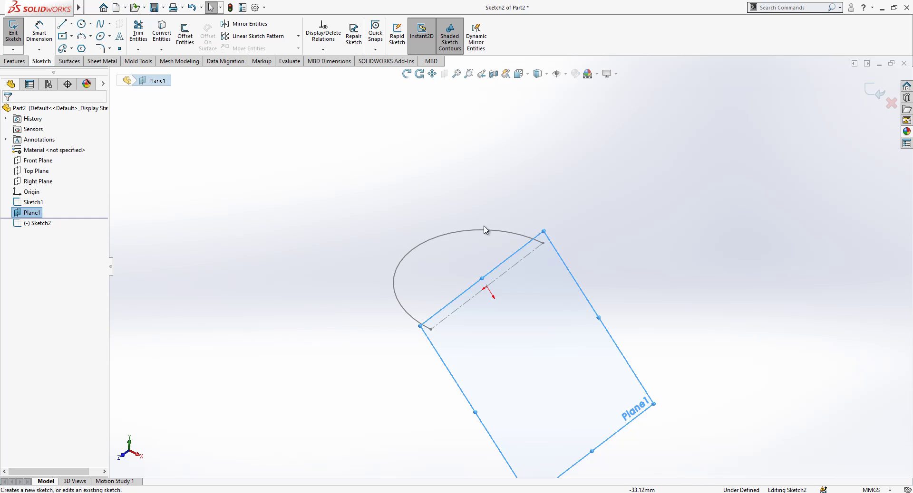
pyautogui.click(82, 24)
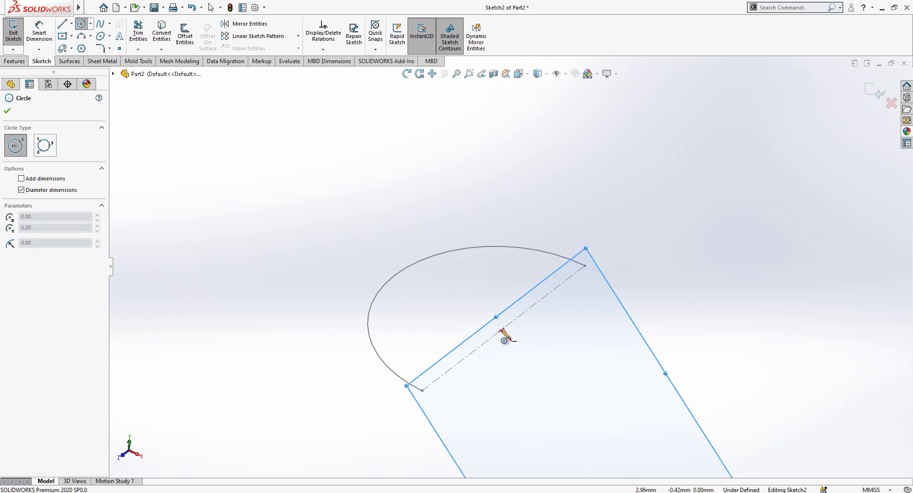
pyautogui.click(503, 329)
pyautogui.click(463, 286)
pyautogui.moveTo(463, 287); pyautogui.dragTo(416, 212, button='right')
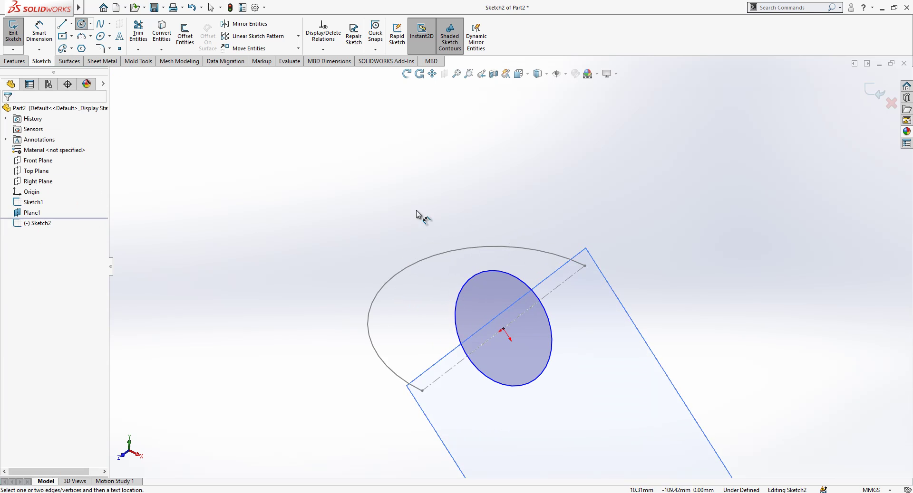
# Step: Dimension the circle's diameter as 60 mm and exit the sketch
pyautogui.click(476, 275)
pyautogui.click(452, 283)
pyautogui.write('60')
pyautogui.press('Return')
pyautogui.scroll(2, 483, 304)
pyautogui.moveTo(483, 304); pyautogui.dragTo(503, 353, button='middle')
pyautogui.scroll(-1, 503, 357)
pyautogui.press('Escape')
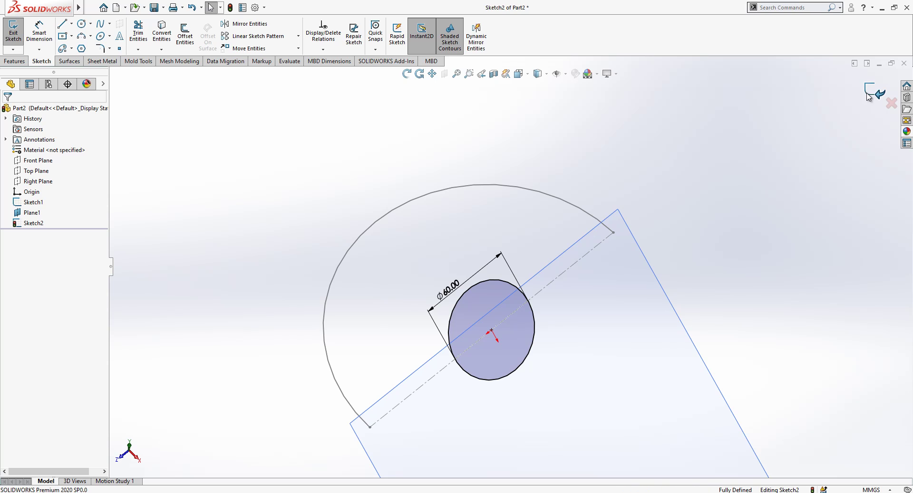
pyautogui.click(874, 90)
# Step: Edit the Top Plane arc sketch, set the arc's radius to 50 mm and exit the sketch
pyautogui.click(551, 195)
pyautogui.click(577, 154)
pyautogui.doubleClick(424, 253)
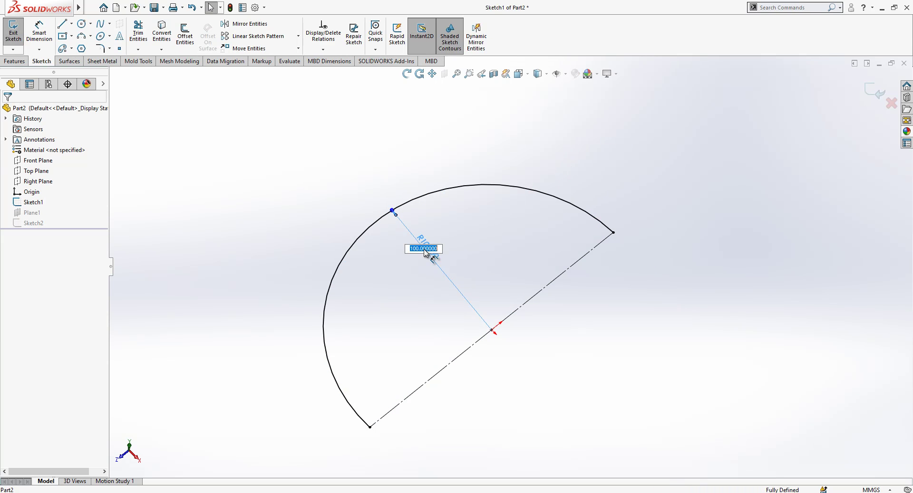
pyautogui.press('Return')
pyautogui.click(868, 98)
# Step: Edit the circle sketch, convert the arc sketch's diameter line into it and trim away the circle's lower half
pyautogui.moveTo(487, 361); pyautogui.dragTo(490, 271, button='middle')
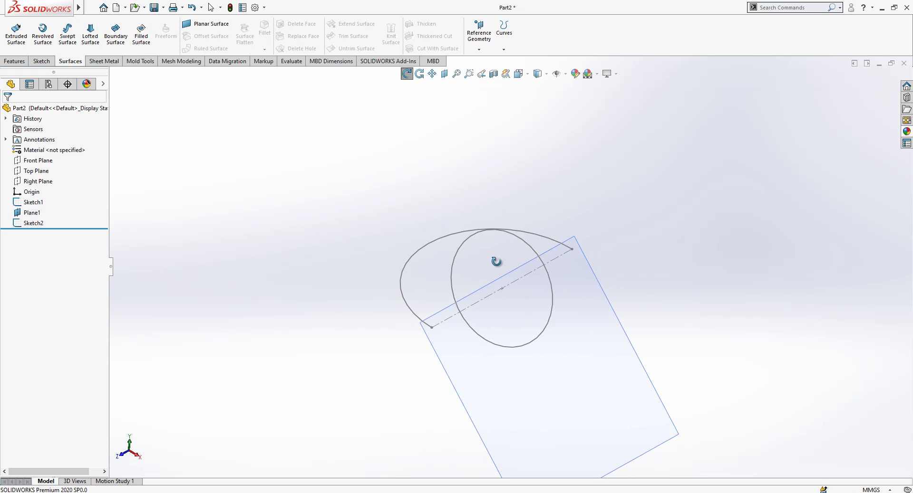
pyautogui.click(470, 336)
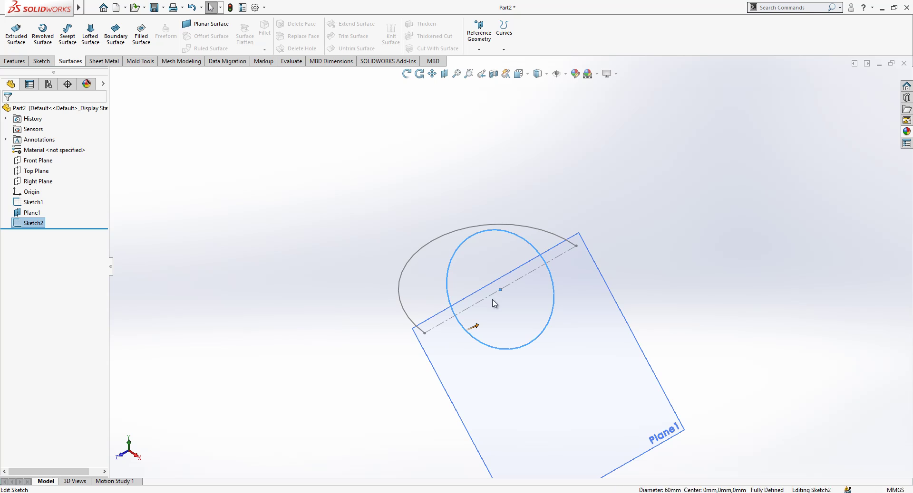
pyautogui.click(504, 300)
pyautogui.click(162, 40)
pyautogui.click(138, 36)
pyautogui.moveTo(440, 358); pyautogui.dragTo(523, 331)
pyautogui.press('Escape')
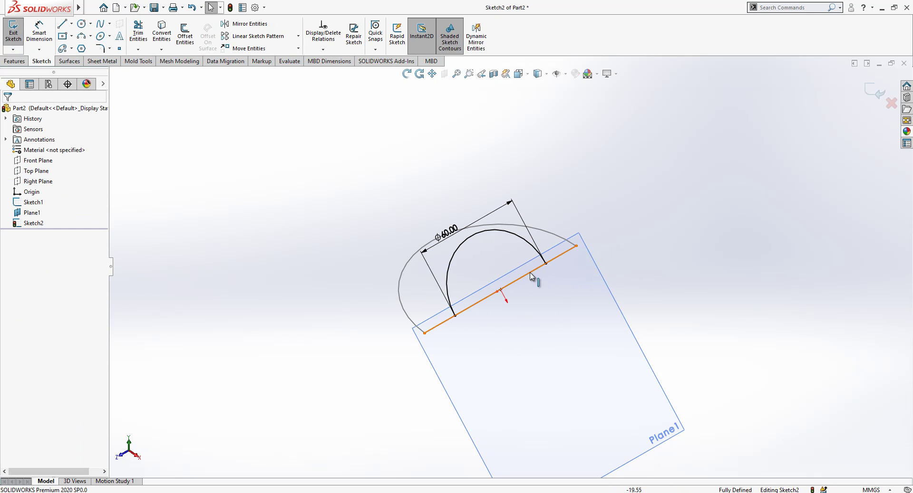
# Step: Convert the diameter line in the angled-plane sketch to construction geometry and exit the sketch
pyautogui.click(532, 279)
pyautogui.click(571, 247)
pyautogui.click(602, 166)
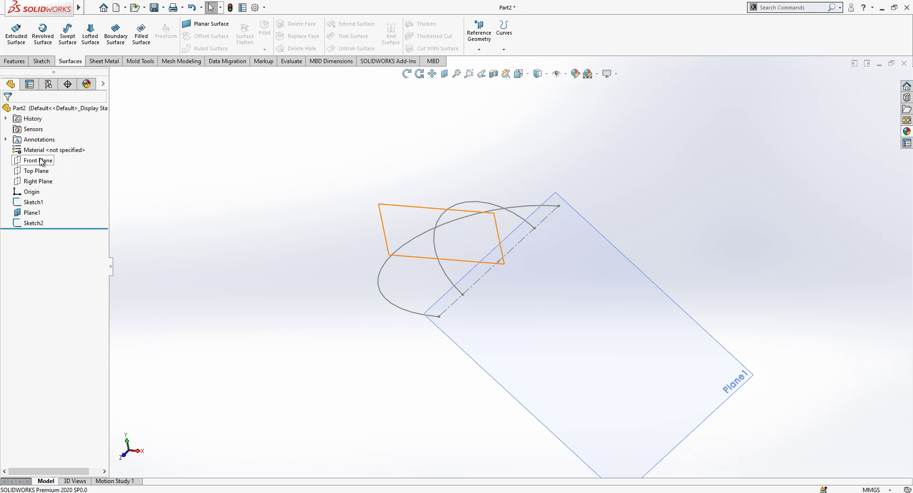
# Step: Start a sketch on the Top Plane and draw a 50 mm radius circle from the origin to the large arc's endpoint
pyautogui.click(47, 170)
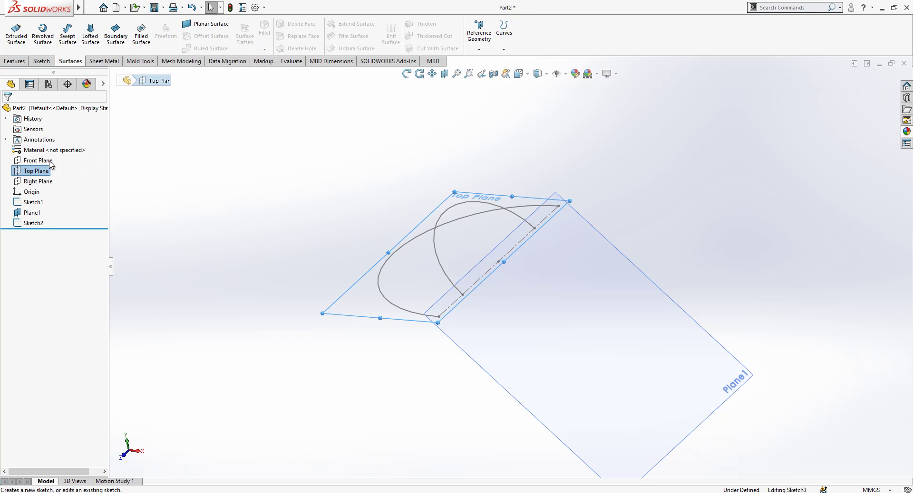
pyautogui.click(48, 161)
pyautogui.click(82, 23)
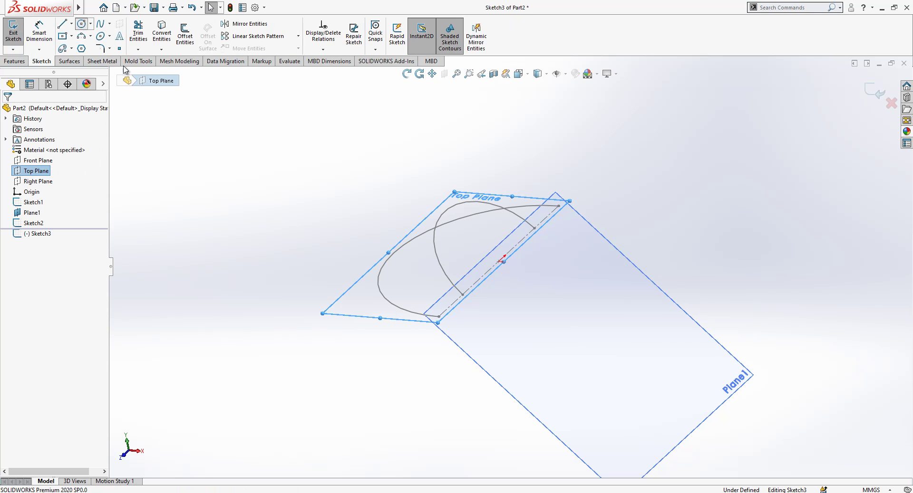
pyautogui.click(501, 263)
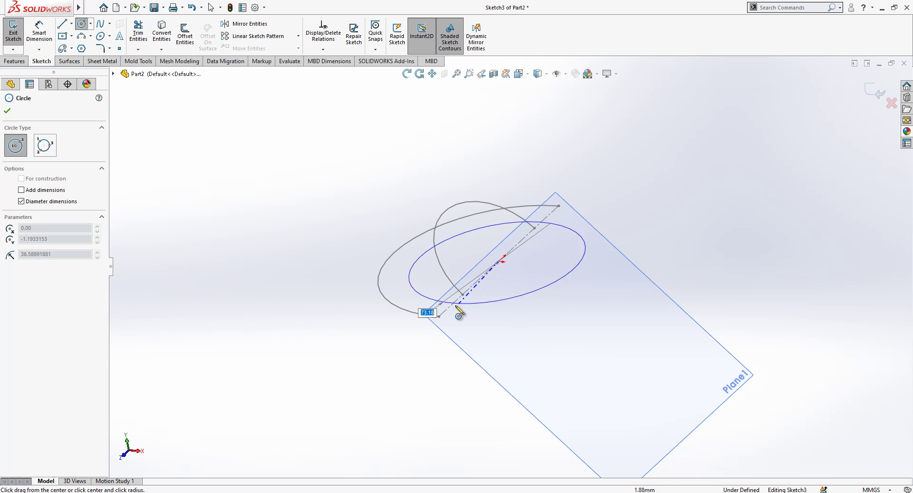
pyautogui.press('Escape')
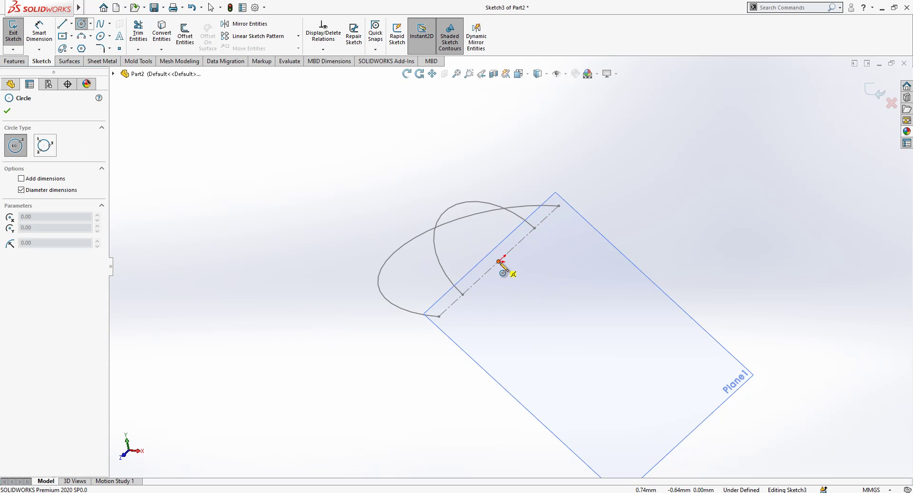
pyautogui.click(501, 261)
pyautogui.click(438, 317)
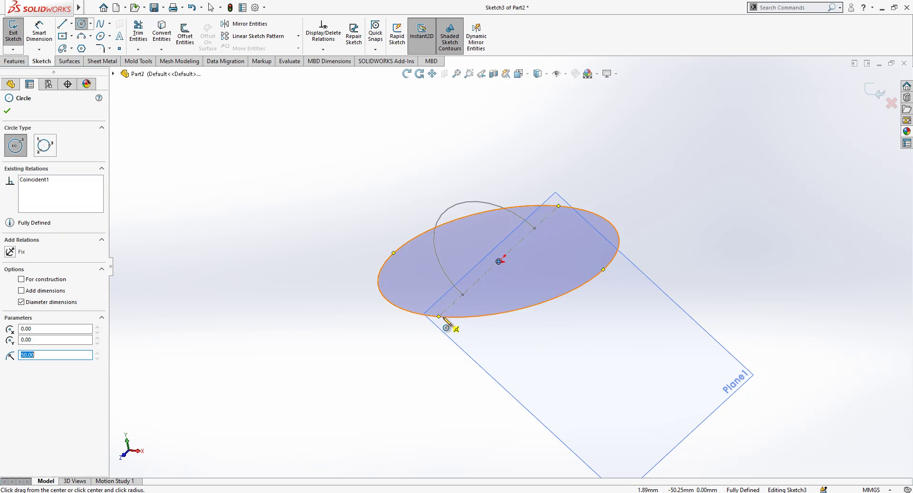
pyautogui.press('Escape')
# Step: Convert the existing diameter line into the circle sketch and trim away the half of the circle on the first large arc's side
pyautogui.click(448, 307)
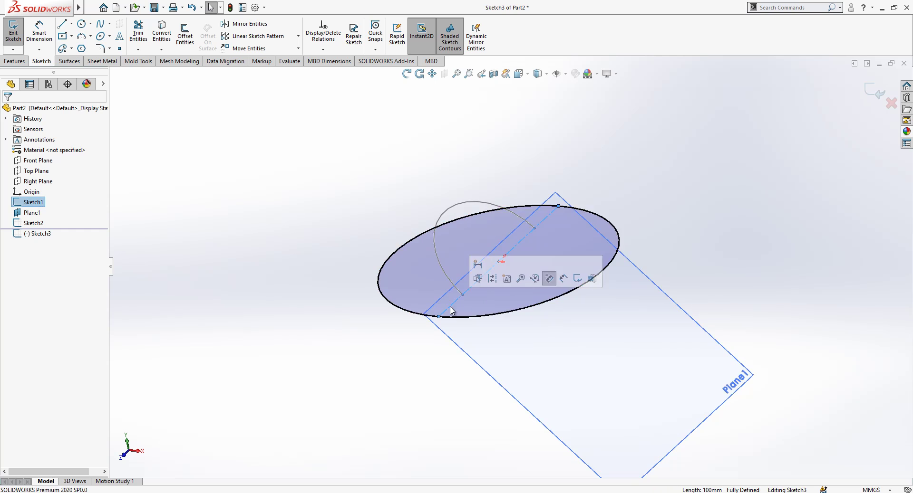
pyautogui.click(162, 35)
pyautogui.moveTo(531, 179); pyautogui.dragTo(464, 240)
pyautogui.click(364, 154)
pyautogui.click(137, 33)
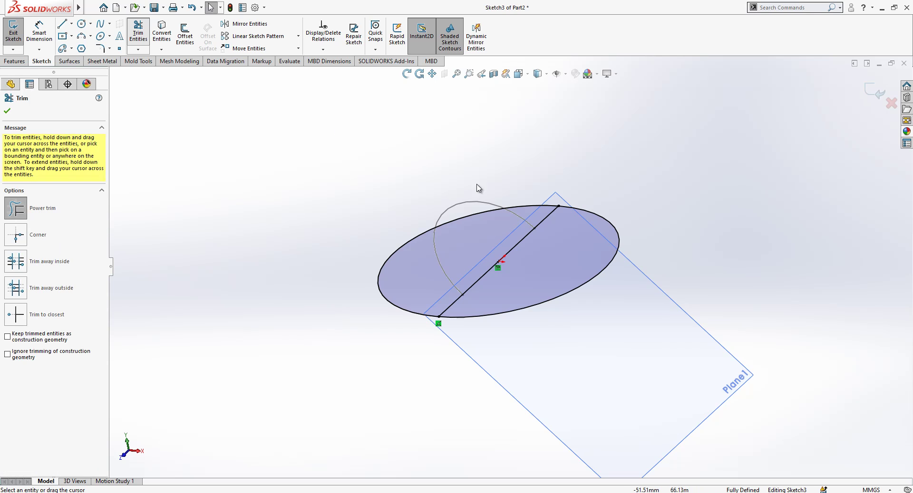
pyautogui.moveTo(424, 162); pyautogui.dragTo(478, 224)
pyautogui.moveTo(500, 262); pyautogui.dragTo(508, 274, button='middle')
pyautogui.press('Escape')
# Step: Convert the large arc sketch's diameter line to construction geometry and exit the sketch
pyautogui.click(513, 249)
pyautogui.click(562, 225)
pyautogui.click(864, 96)
# Step: Start a sketch on the angled plane and draw a circle from the origin to the small arc's endpoint
pyautogui.click(624, 306)
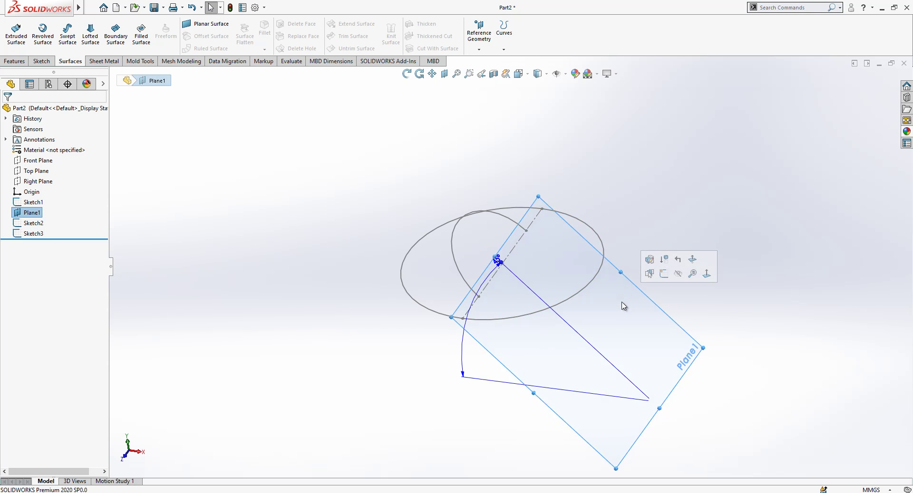
pyautogui.click(664, 275)
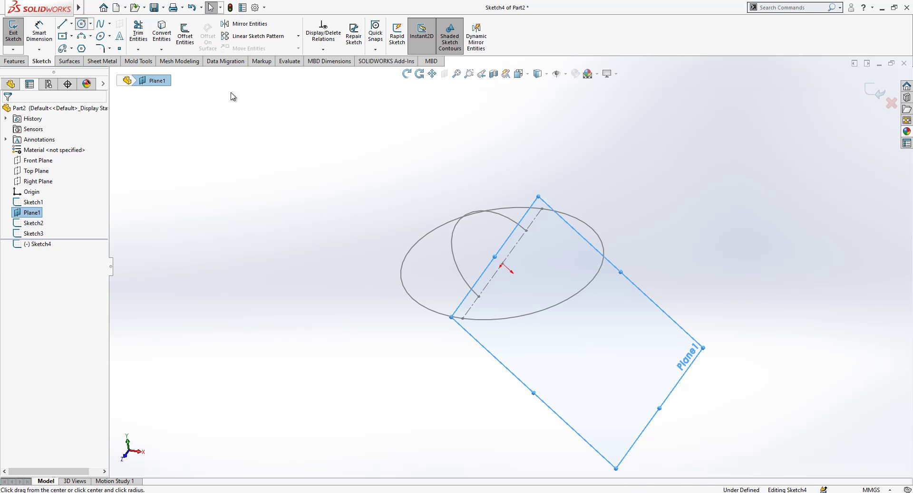
pyautogui.click(82, 23)
pyautogui.click(502, 264)
pyautogui.click(484, 305)
pyautogui.press('Escape')
# Step: Convert the diameter line into the angled-plane sketch and trim away the half of the circle overlapping the existing small arc
pyautogui.click(474, 306)
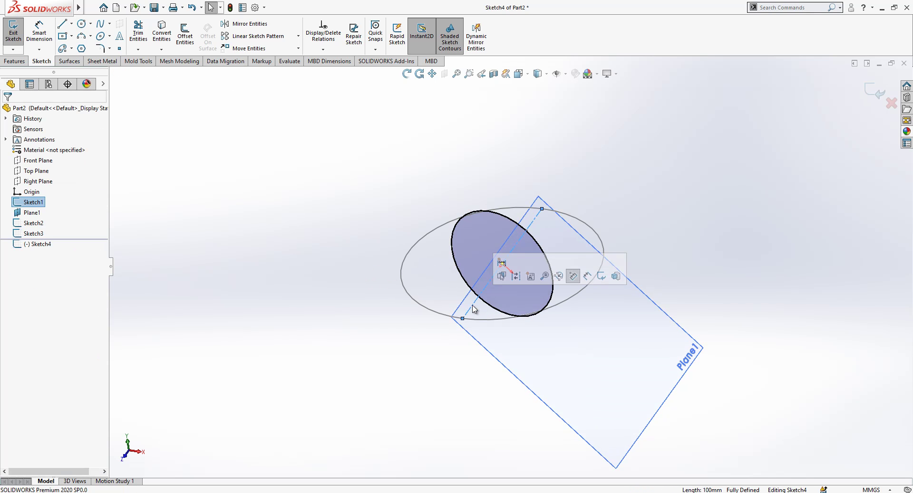
pyautogui.click(143, 31)
pyautogui.moveTo(509, 184); pyautogui.dragTo(510, 240)
pyautogui.press('Escape')
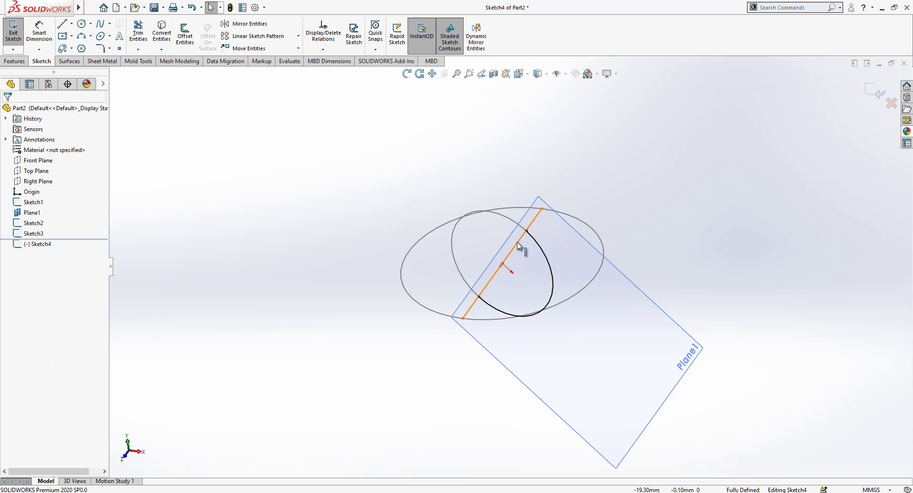
# Step: Convert the new angled-plane sketch's diameter line to construction geometry and exit the sketch
pyautogui.click(522, 237)
pyautogui.click(634, 257)
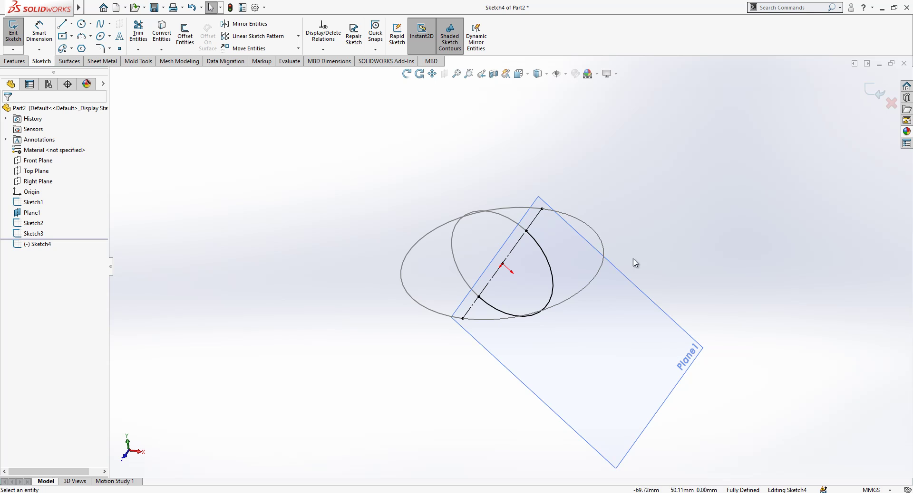
pyautogui.click(874, 92)
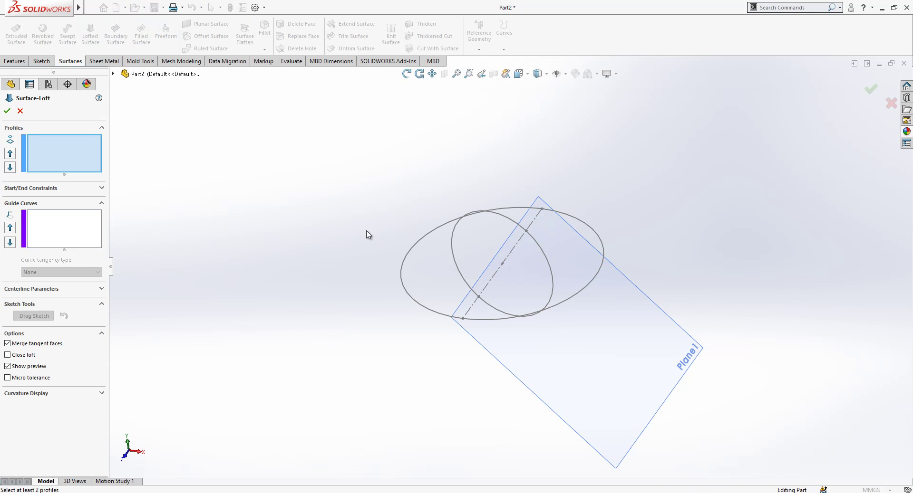
# Step: Create a lofted surface between the first large arc (Sketch1) and the first small arc (Sketch2)
pyautogui.click(438, 315)
pyautogui.click(467, 286)
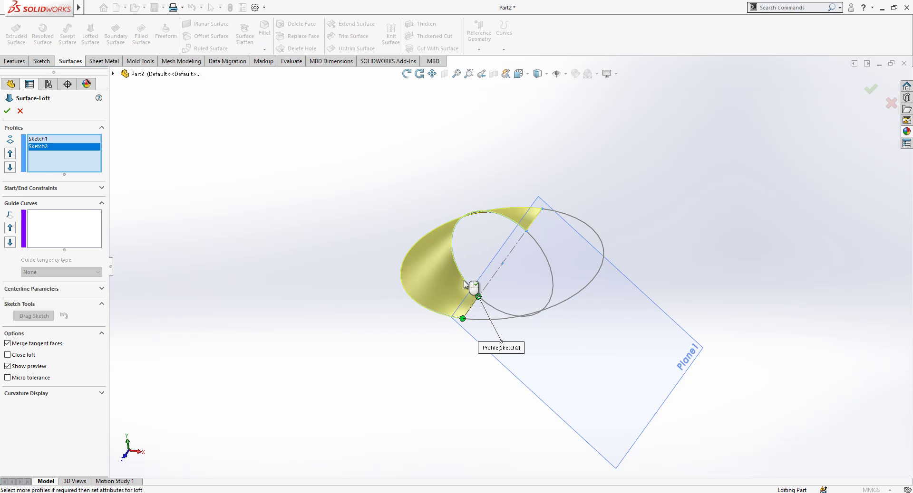
pyautogui.click(7, 110)
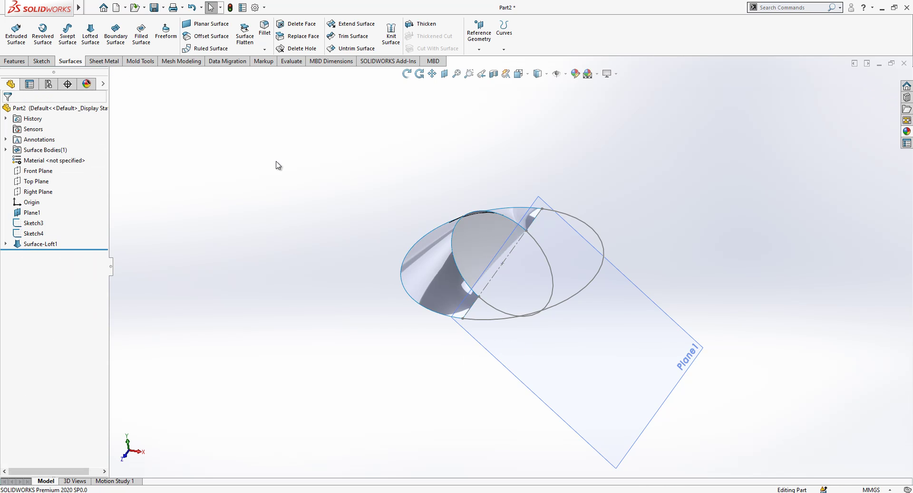
# Step: Create a second lofted surface between the remaining small arc (Sketch4) and large arc (Sketch3)
pyautogui.click(91, 33)
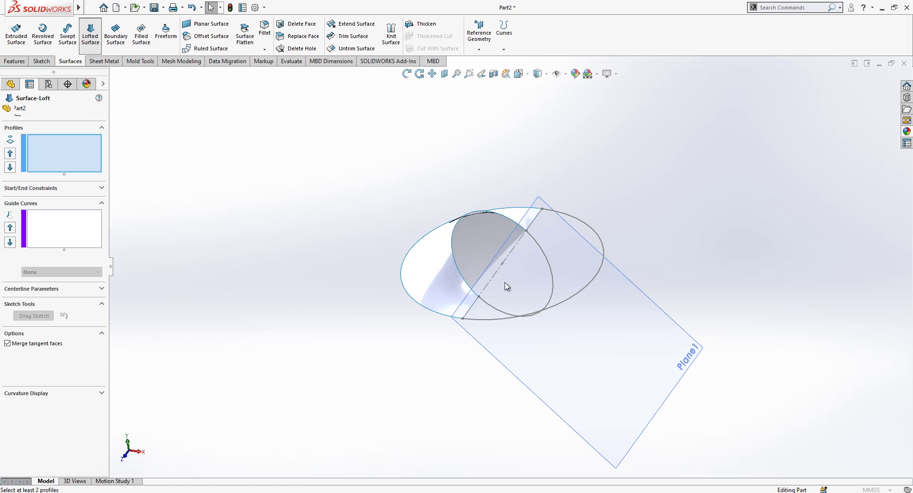
pyautogui.click(481, 313)
pyautogui.click(476, 320)
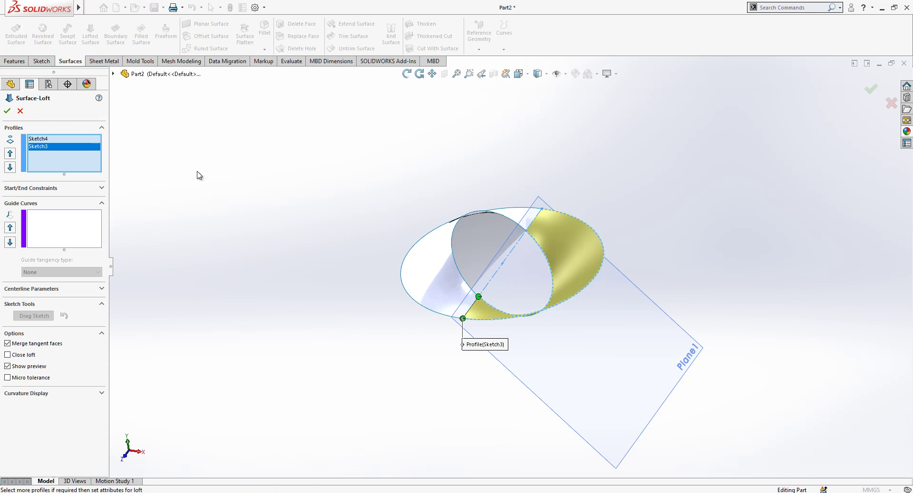
pyautogui.click(7, 110)
# Step: Knit the two lofted surfaces into one surface and hide the angled plane
pyautogui.moveTo(573, 259); pyautogui.dragTo(588, 313, button='middle')
pyautogui.scroll(-1, 589, 314)
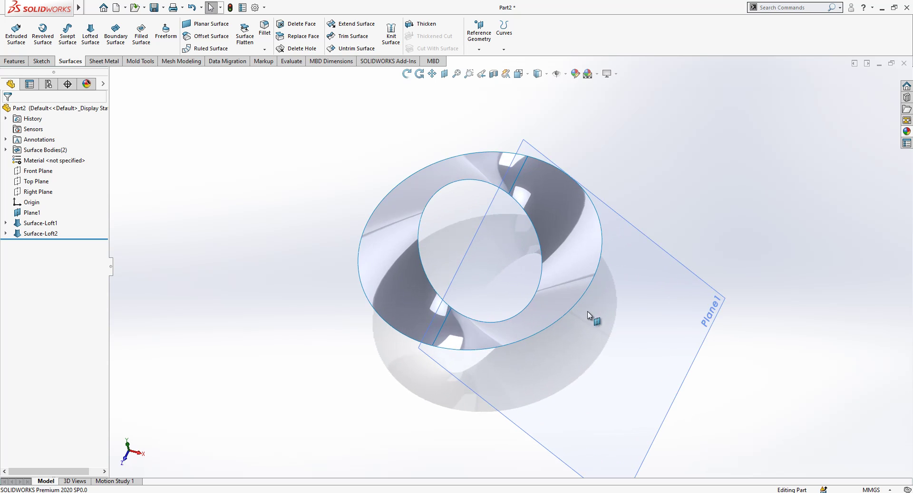
pyautogui.click(391, 36)
pyautogui.click(435, 183)
pyautogui.click(534, 198)
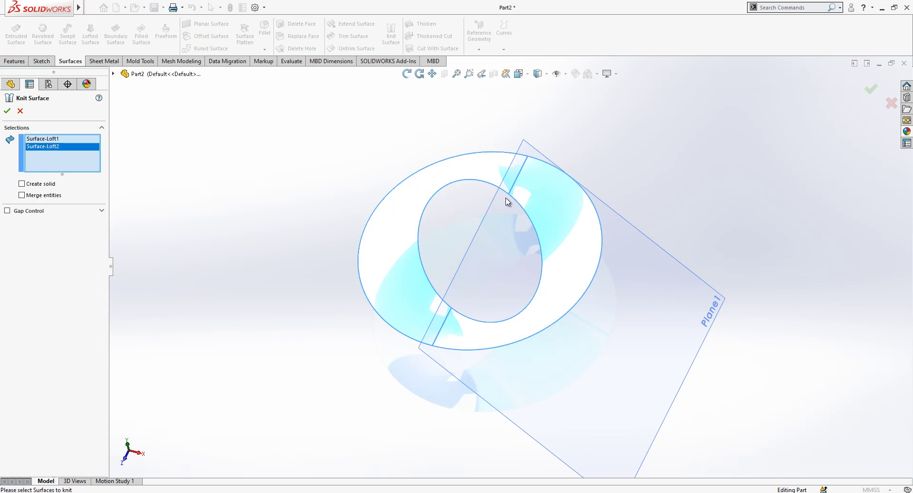
pyautogui.click(8, 111)
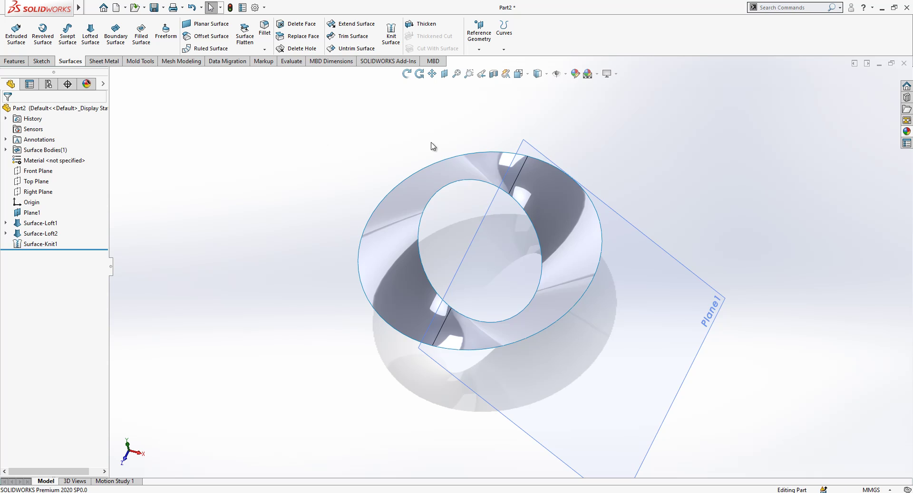
pyautogui.click(613, 206)
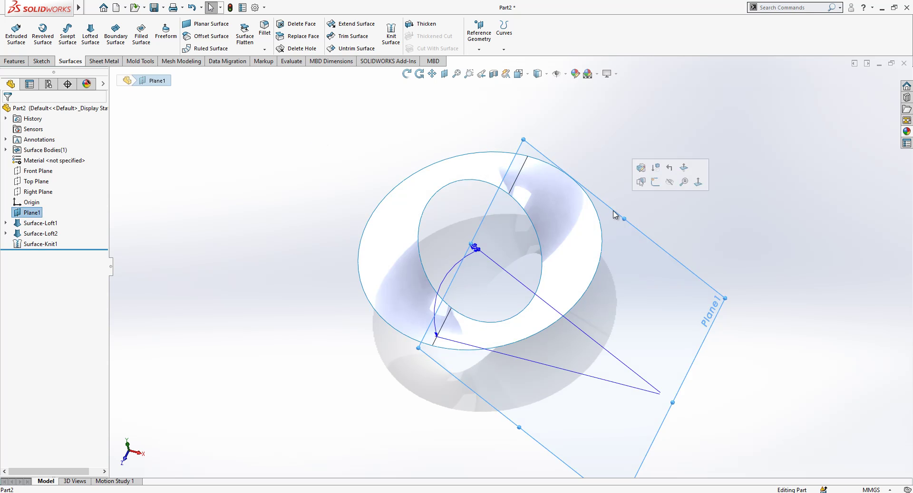
pyautogui.click(663, 185)
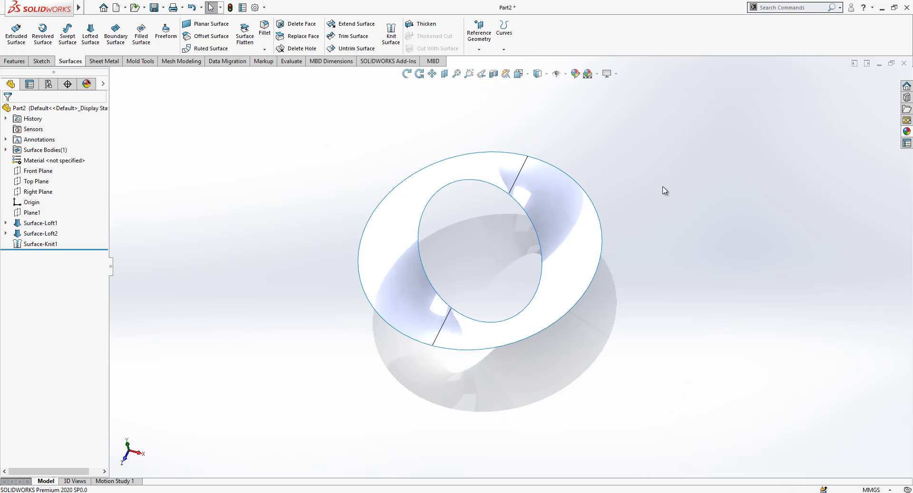
# Step: Start a Top Plane sketch viewed face-on and draw a construction circle about 79 mm in diameter centred on the origin
pyautogui.click(42, 181)
pyautogui.click(97, 170)
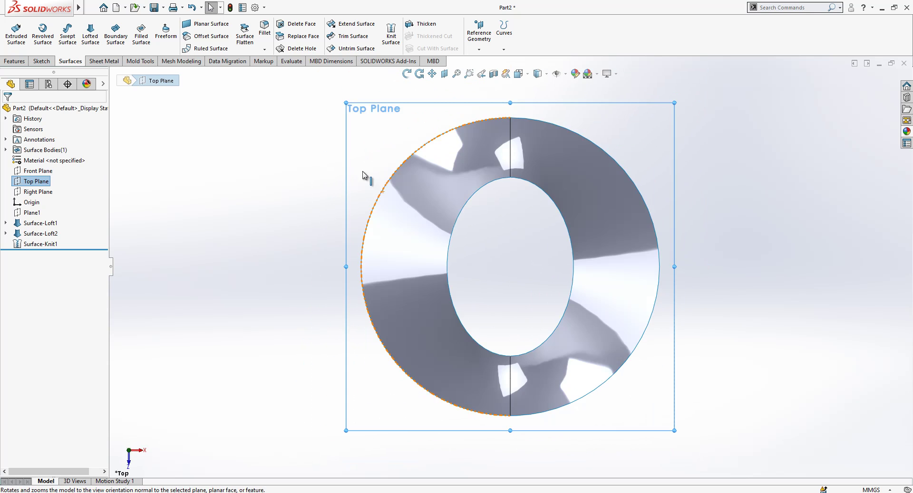
pyautogui.rightClick(384, 117)
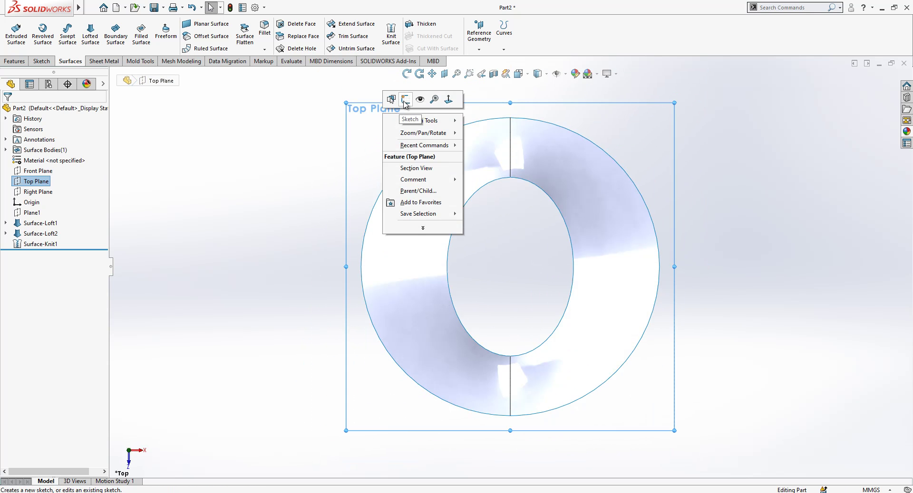
pyautogui.click(405, 101)
pyautogui.click(82, 23)
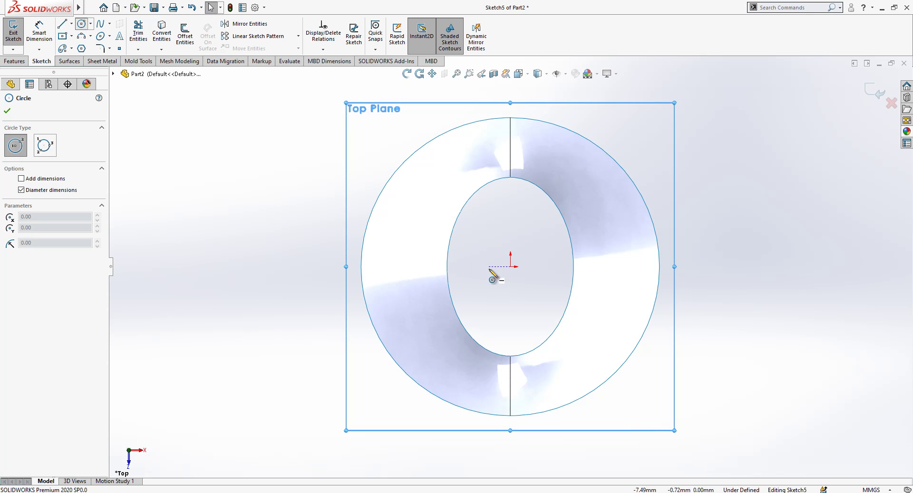
pyautogui.click(511, 267)
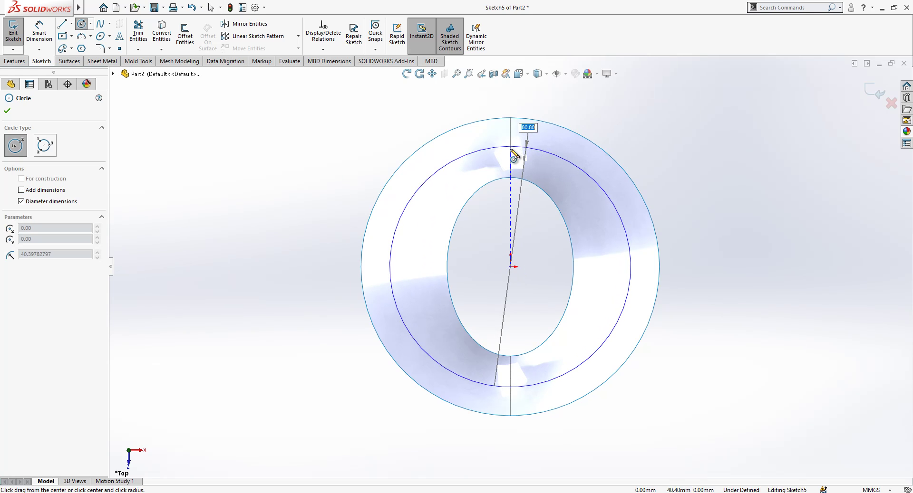
pyautogui.click(510, 150)
pyautogui.press('Escape')
pyautogui.click(541, 155)
pyautogui.press('Escape')
pyautogui.click(524, 152)
pyautogui.click(554, 123)
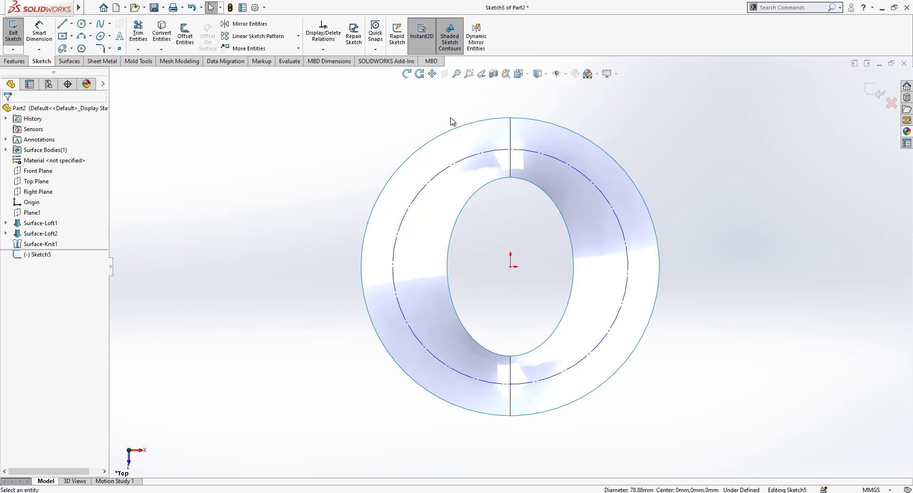
# Step: Dimension the construction circle's diameter as 80 mm
pyautogui.click(39, 33)
pyautogui.click(432, 201)
pyautogui.click(425, 211)
pyautogui.write('80')
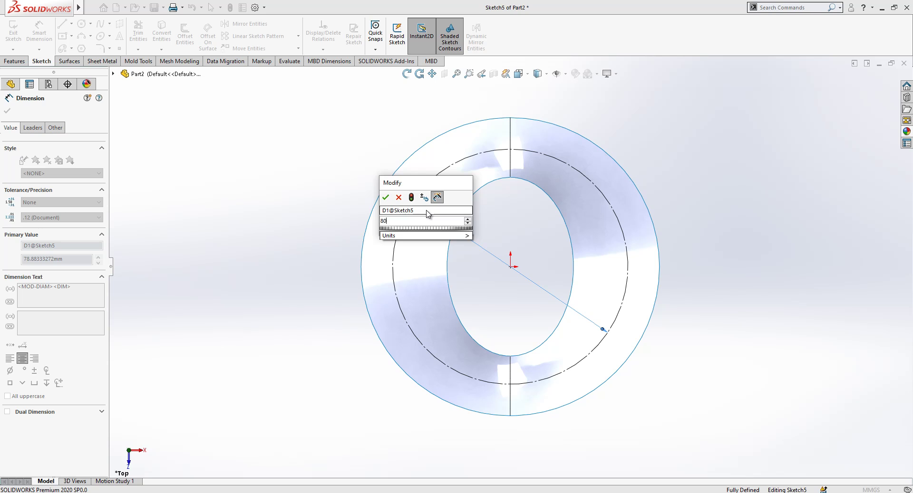
pyautogui.press('Return')
pyautogui.press('Escape')
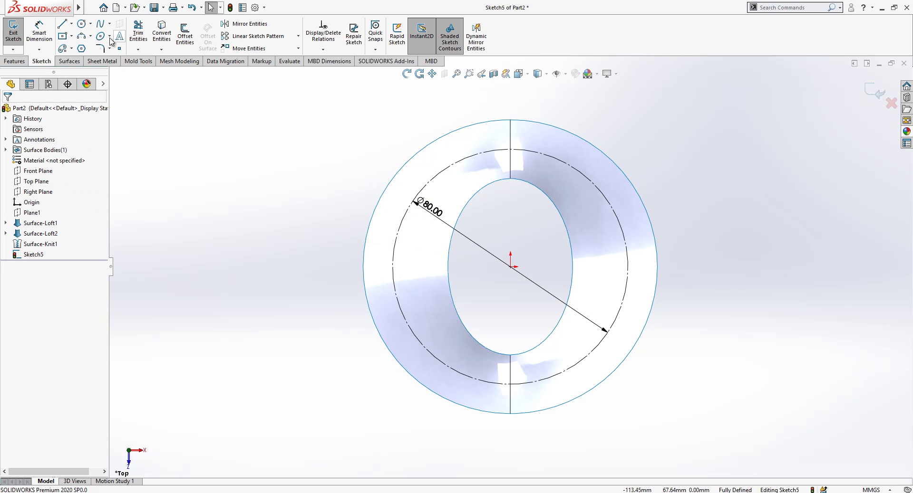
# Step: Draw a small circle centred on the construction circle's top point and dimension its diameter as 10 mm
pyautogui.click(84, 24)
pyautogui.click(510, 149)
pyautogui.click(521, 133)
pyautogui.press('Escape')
pyautogui.click(39, 33)
pyautogui.click(527, 142)
pyautogui.click(545, 141)
pyautogui.write('1')
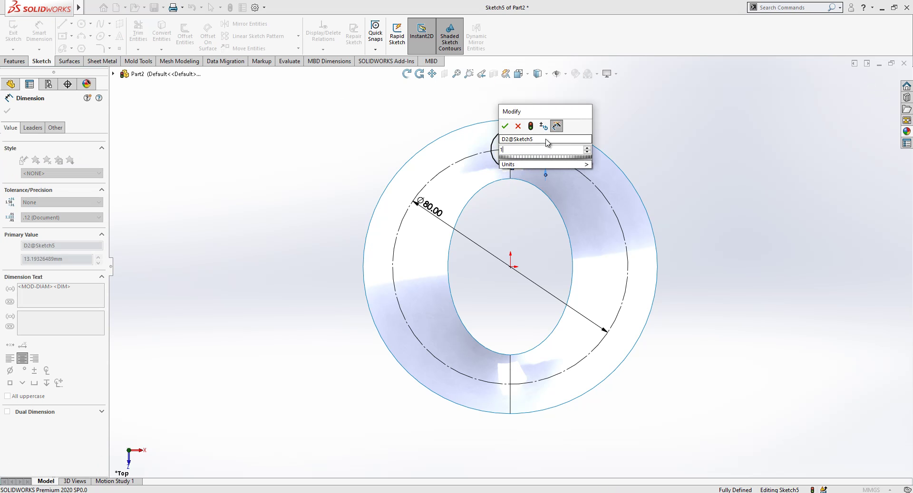
pyautogui.write('0')
pyautogui.press('Return')
pyautogui.press('Escape')
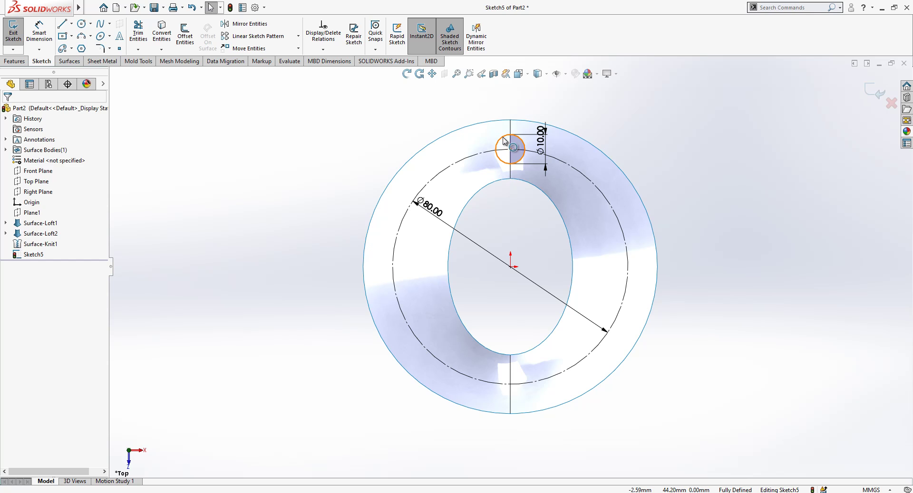
# Step: Pattern the 10 mm circle circularly around the origin with 16 equally spaced instances over 360 degrees
pyautogui.click(504, 141)
pyautogui.click(298, 37)
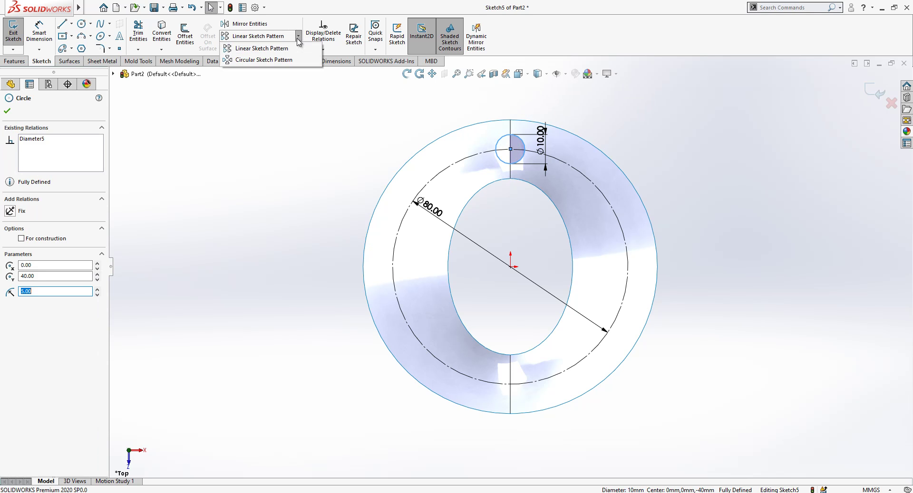
pyautogui.click(252, 60)
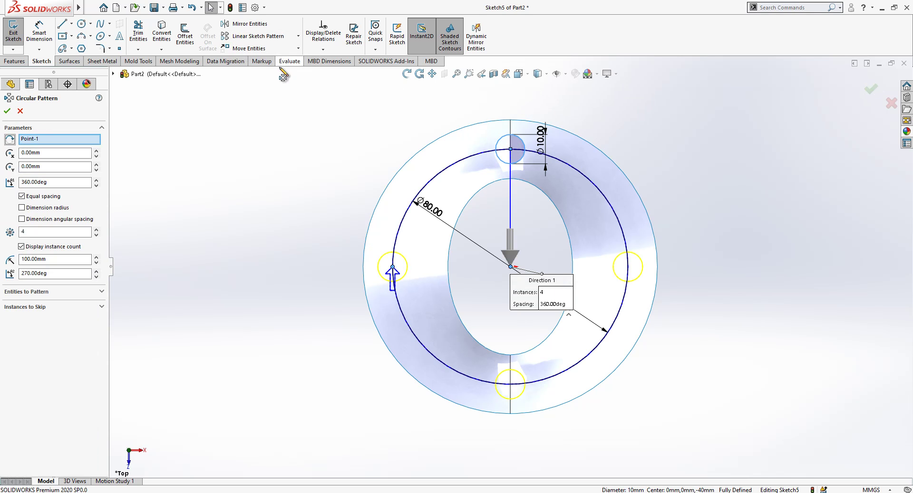
pyautogui.click(34, 231)
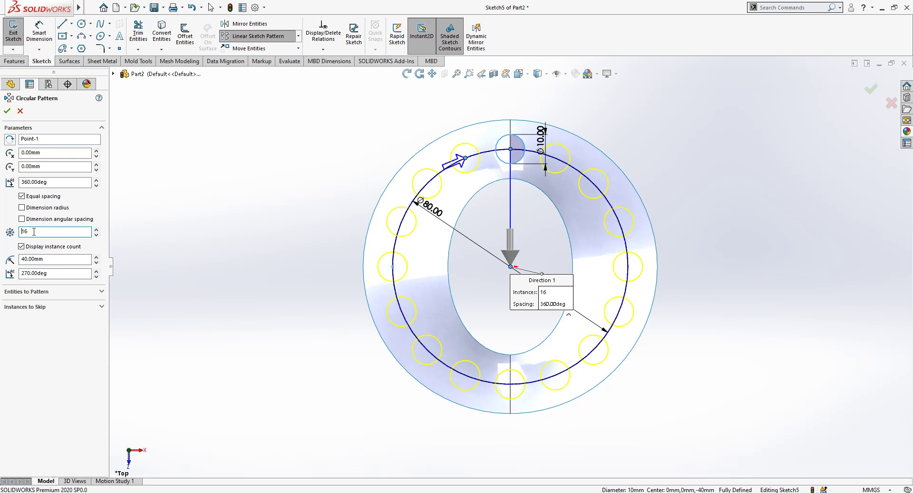
pyautogui.click(7, 113)
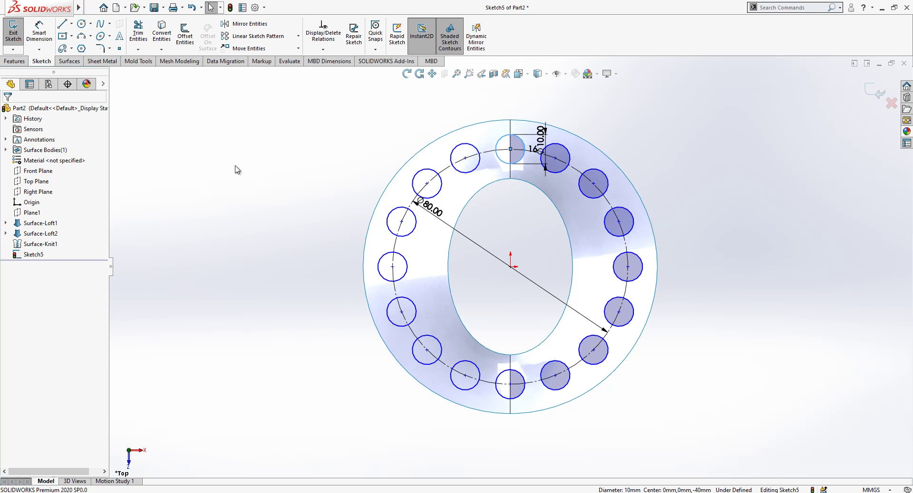
# Step: Check the patterned circles' freedom to move, then make the bottom circle's centre coincident with the lower seam edge
pyautogui.moveTo(465, 381); pyautogui.dragTo(472, 378)
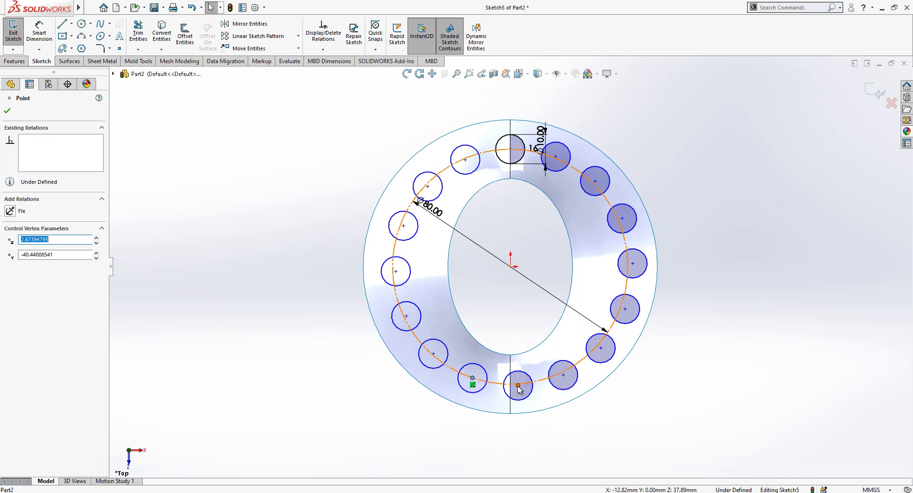
pyautogui.keyDown('ctrl'); pyautogui.click(510, 395); pyautogui.keyUp('ctrl')
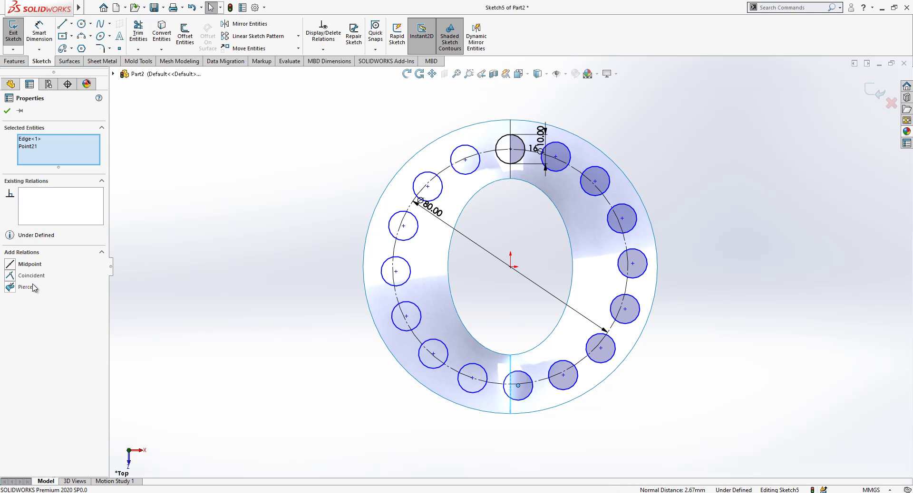
pyautogui.click(28, 280)
pyautogui.click(292, 279)
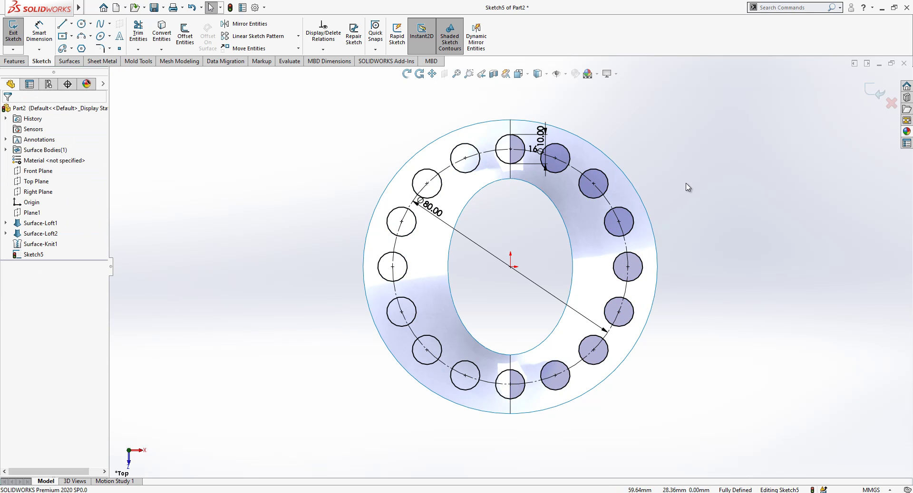
# Step: Convert the seven patterned circles on the ring's right half to construction geometry, keeping the 80 mm circle as construction
pyautogui.moveTo(704, 115); pyautogui.dragTo(541, 395)
pyautogui.click(585, 364)
pyautogui.click(620, 387)
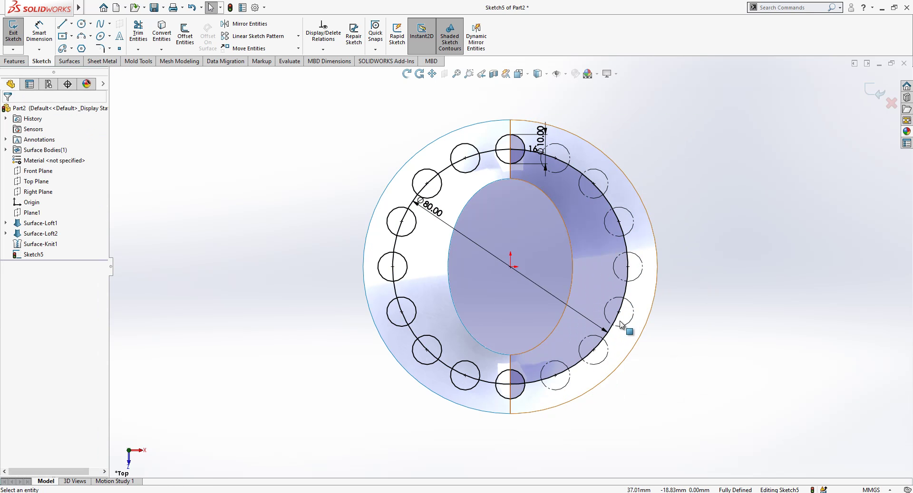
pyautogui.click(627, 296)
pyautogui.click(667, 264)
pyautogui.click(689, 285)
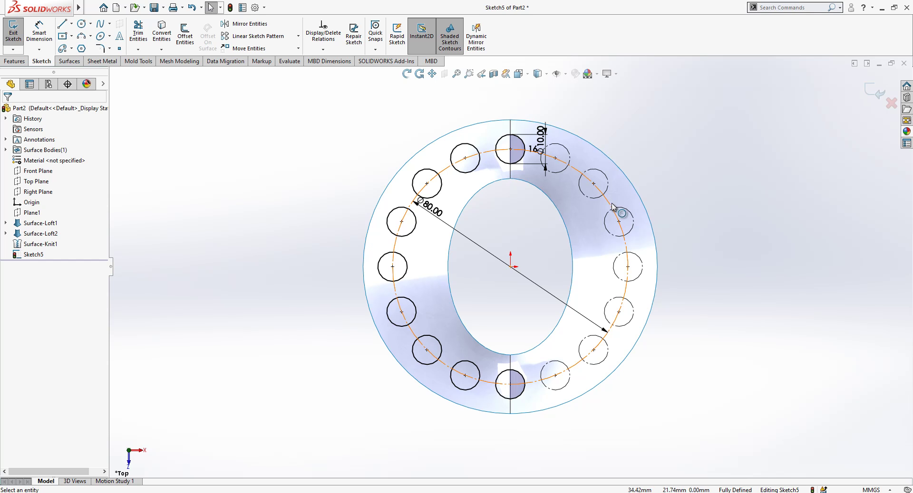
# Step: Offset the circles just left of the ring's top and bottom outward by 0.5 mm, making the base circles construction geometry
pyautogui.click(185, 36)
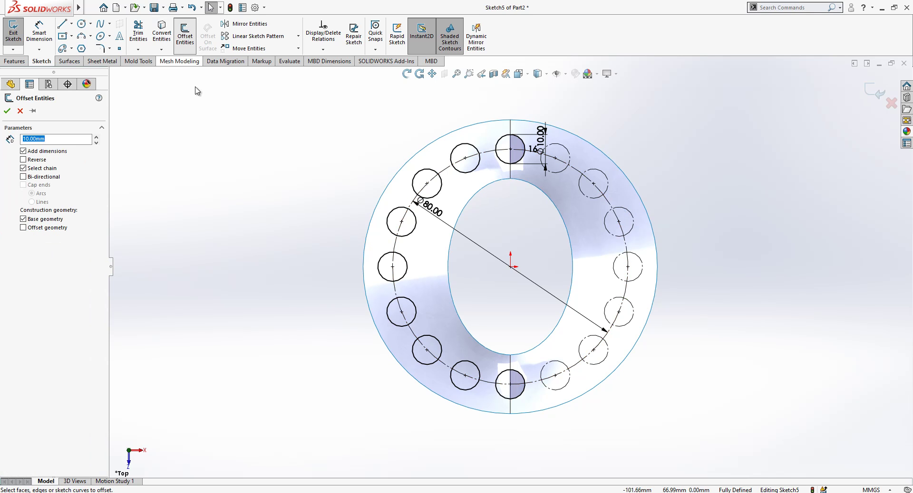
pyautogui.write('0.')
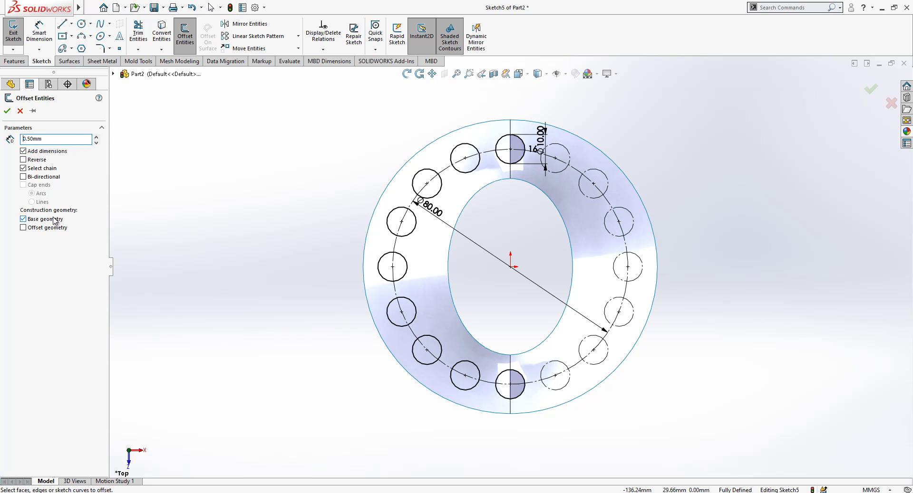
pyautogui.click(471, 149)
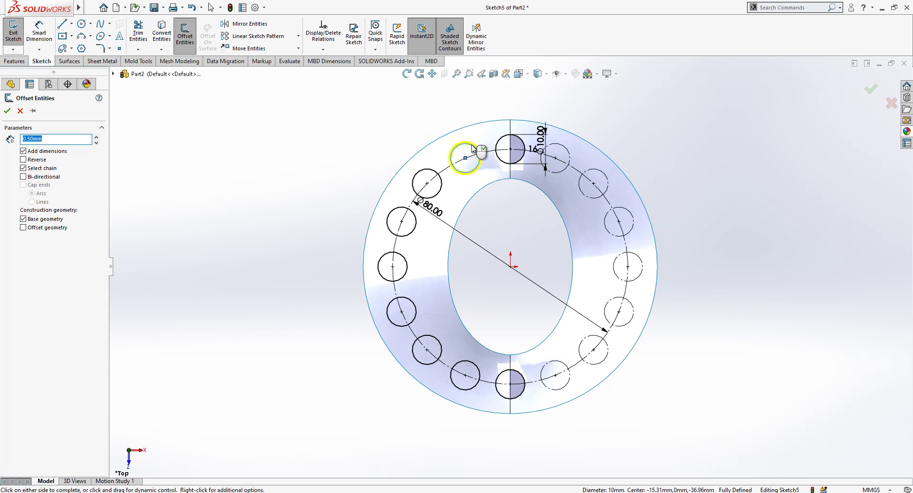
pyautogui.click(478, 380)
pyautogui.scroll(-2, 477, 383)
pyautogui.click(480, 382)
pyautogui.scroll(2, 468, 340)
pyautogui.scroll(-2, 496, 190)
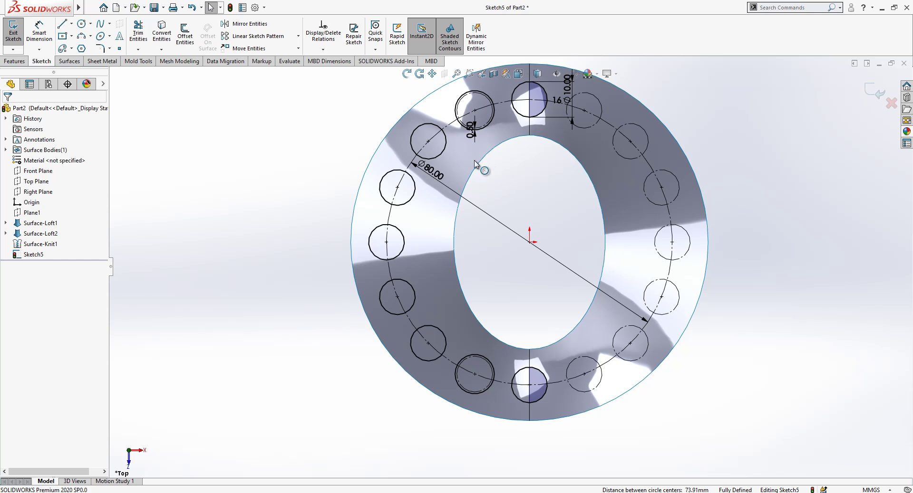
# Step: Offset the next upper and lower circles on the ring's left half outward by 1 mm, with construction base geometry
pyautogui.click(185, 36)
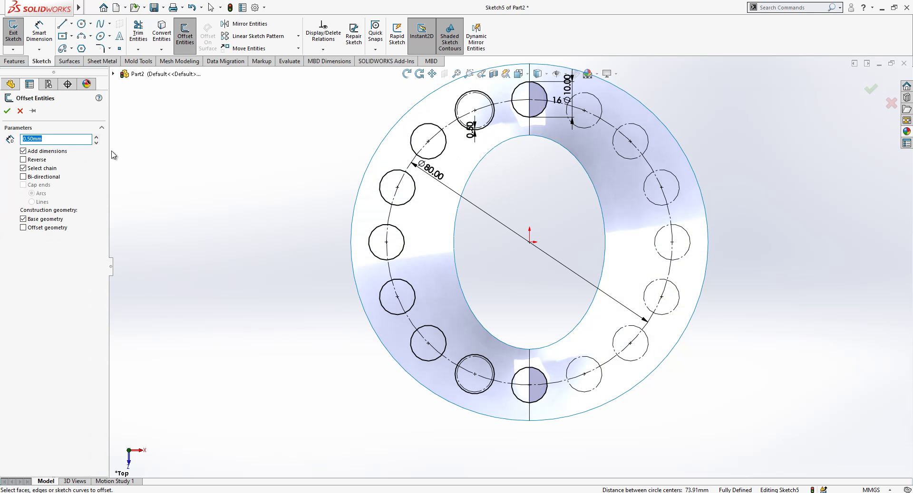
pyautogui.click(418, 128)
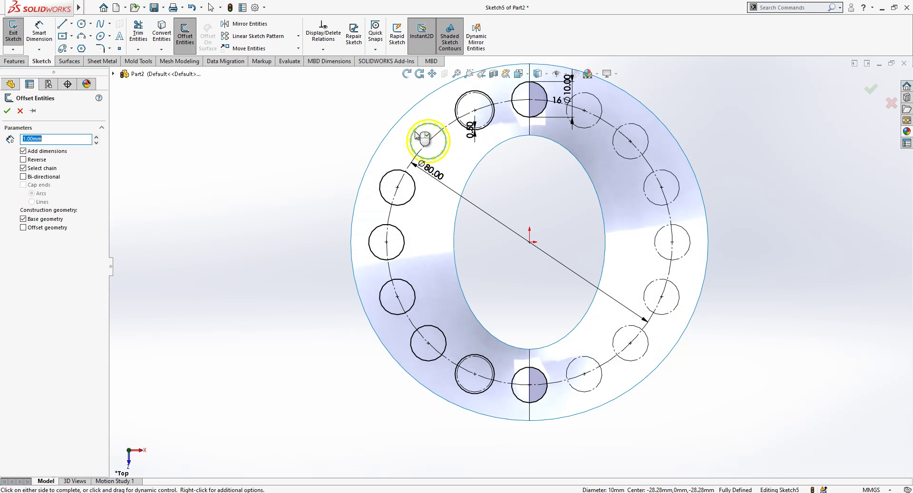
pyautogui.click(446, 351)
pyautogui.press('Return')
# Step: Offset the two circles directly above and below the leftmost one outward by 1.5 mm, with construction base geometry
pyautogui.click(185, 35)
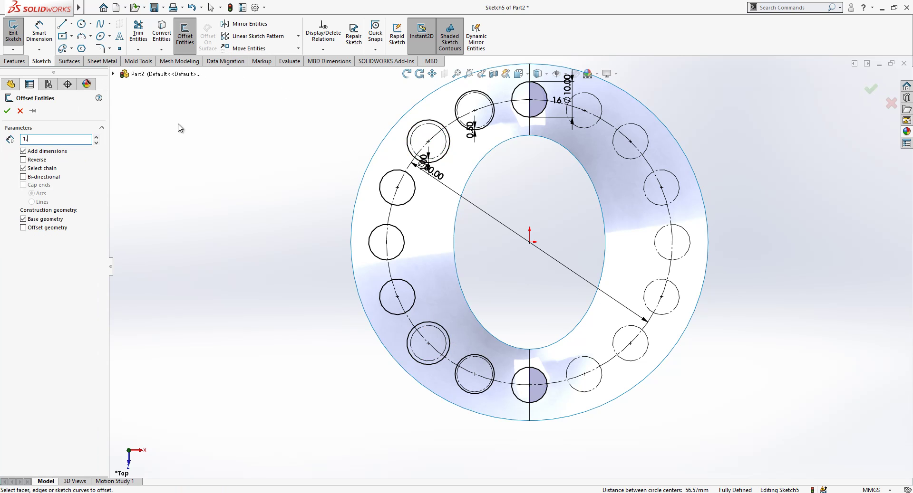
pyautogui.click(380, 181)
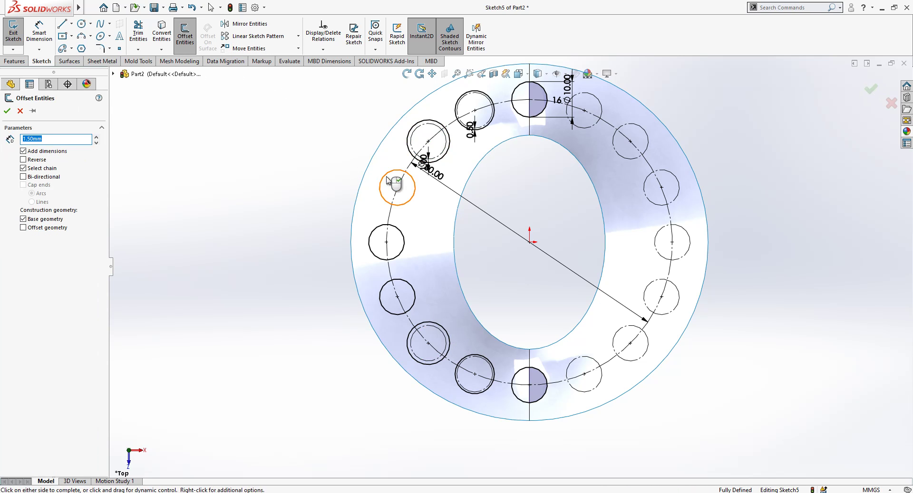
pyautogui.click(412, 285)
pyautogui.press('Return')
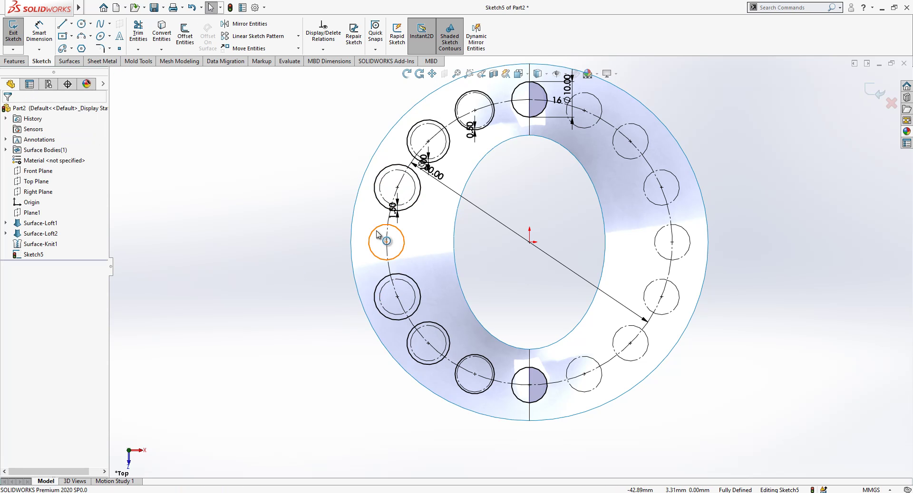
# Step: Offset the leftmost circle outward by 2 mm, turning its base circle into construction geometry
pyautogui.click(369, 244)
pyautogui.click(185, 36)
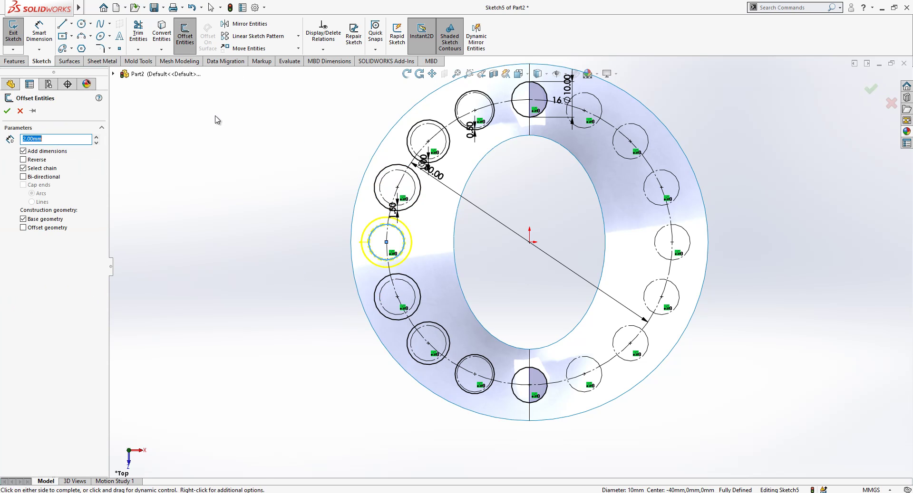
pyautogui.press('Return')
pyautogui.press('z')
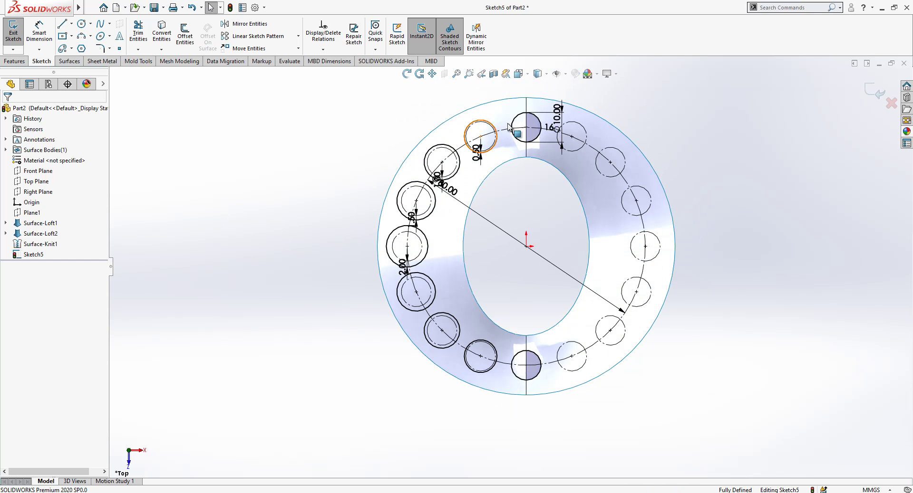
# Step: Sketch a vertical line from the origin up to the top of the inner ring edge and make it construction geometry
pyautogui.press('l')
pyautogui.click(526, 247)
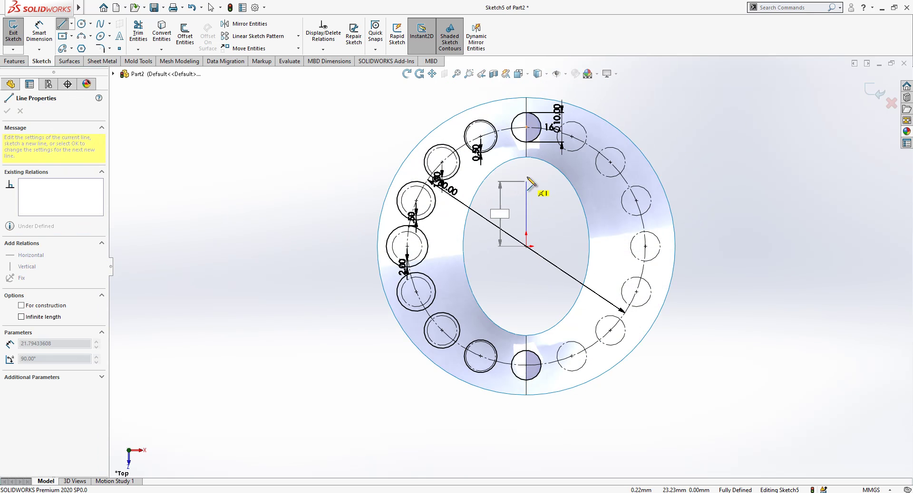
pyautogui.click(526, 157)
pyautogui.press('Escape')
pyautogui.click(526, 173)
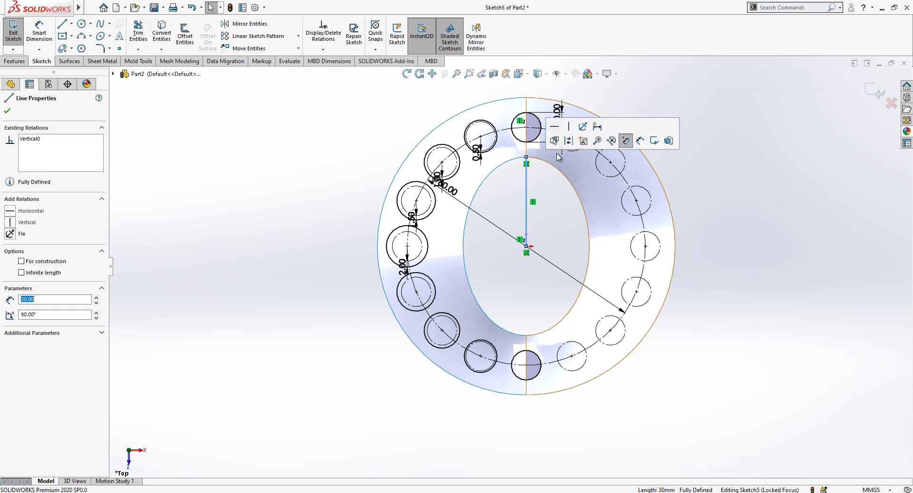
pyautogui.click(624, 141)
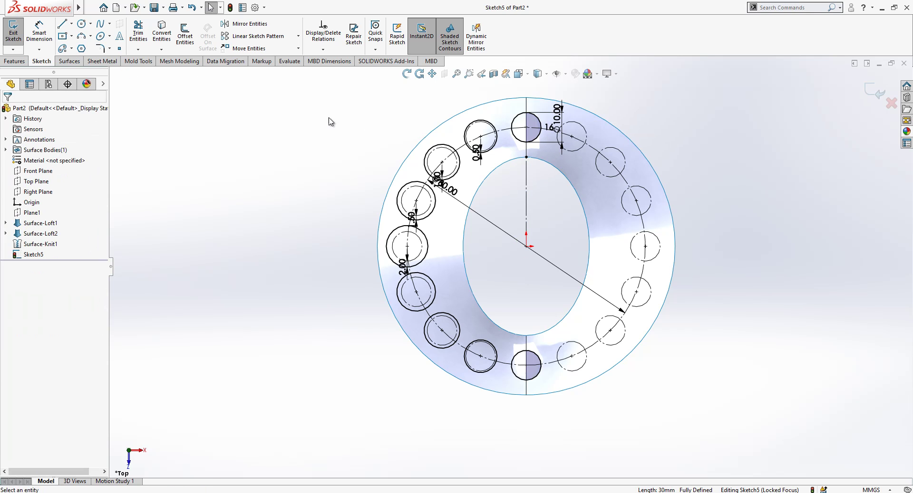
# Step: Mirror the seven offset circles about the vertical construction line and exit the sketch
pyautogui.click(247, 24)
pyautogui.click(467, 127)
pyautogui.click(430, 151)
pyautogui.click(412, 193)
pyautogui.click(402, 238)
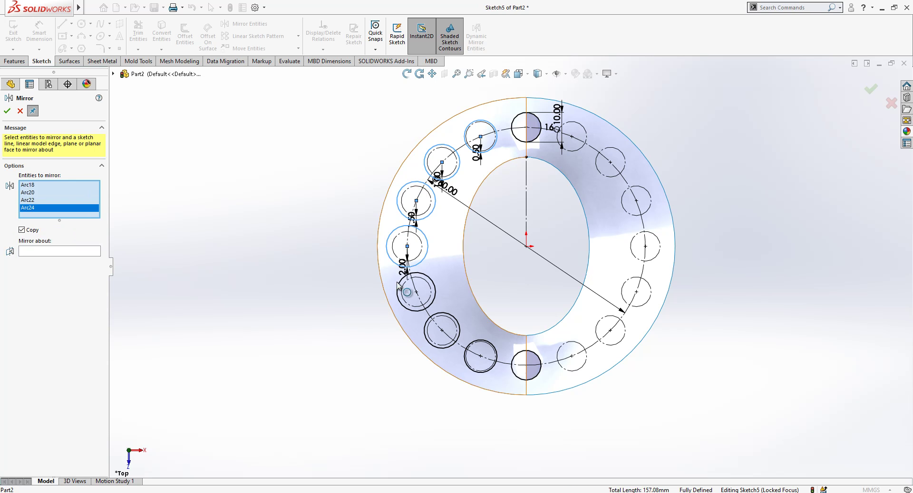
pyautogui.click(410, 284)
pyautogui.click(422, 334)
pyautogui.click(465, 362)
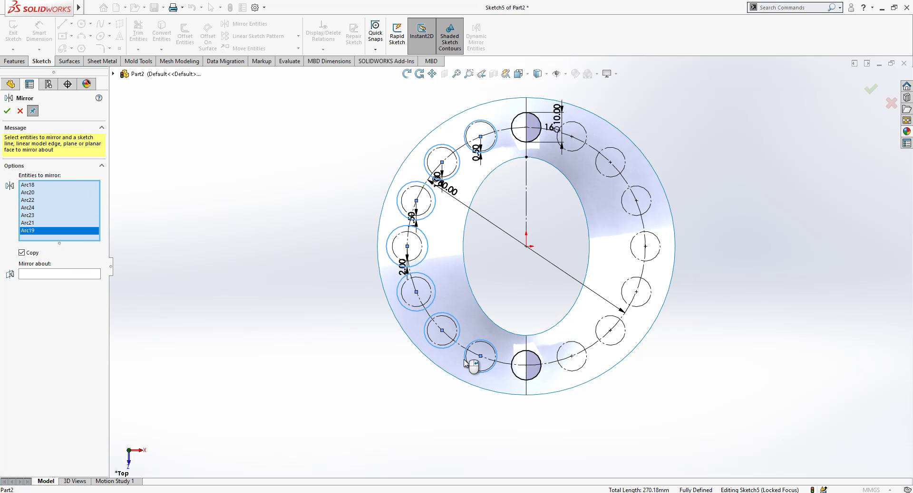
pyautogui.click(74, 275)
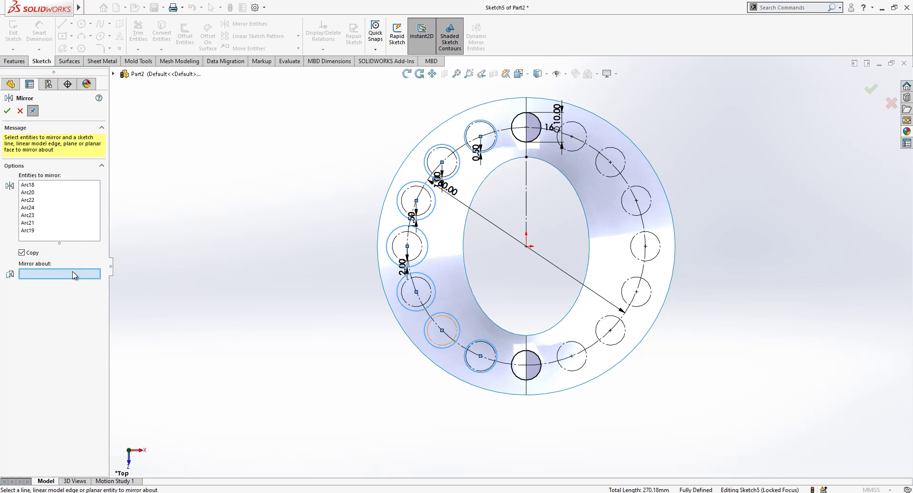
pyautogui.click(525, 200)
pyautogui.rightClick(525, 200)
pyautogui.moveTo(780, 281); pyautogui.dragTo(790, 195, button='middle')
pyautogui.click(867, 90)
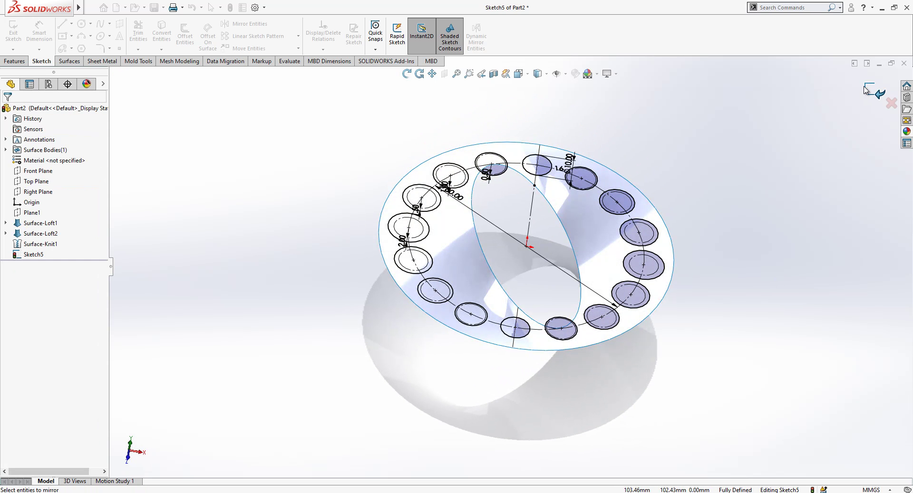
pyautogui.click(869, 89)
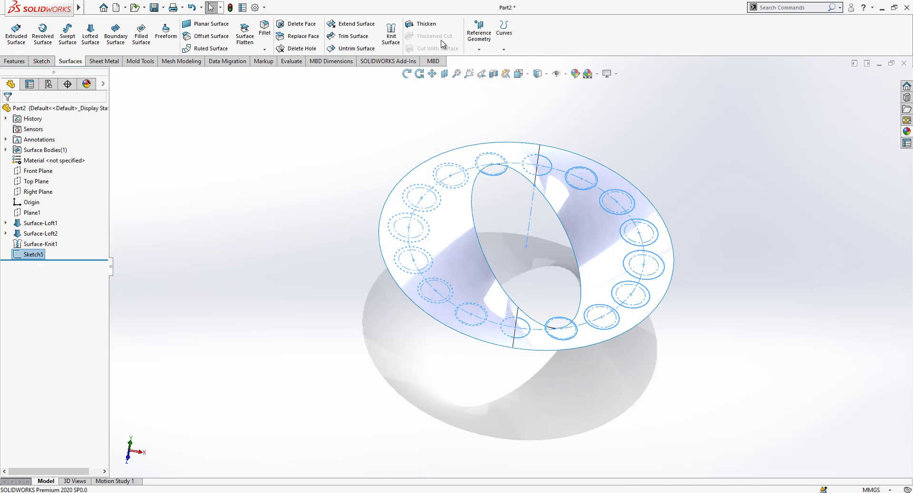
pyautogui.click(503, 33)
pyautogui.click(511, 59)
pyautogui.click(483, 227)
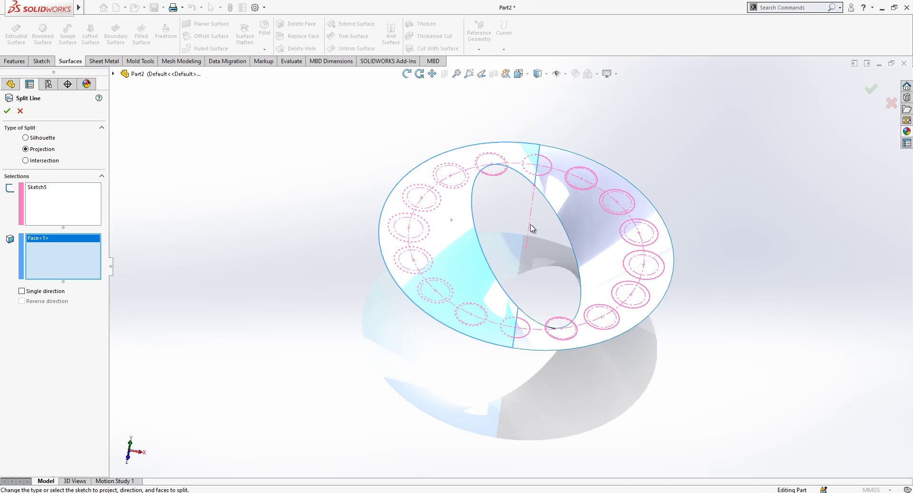
pyautogui.click(592, 222)
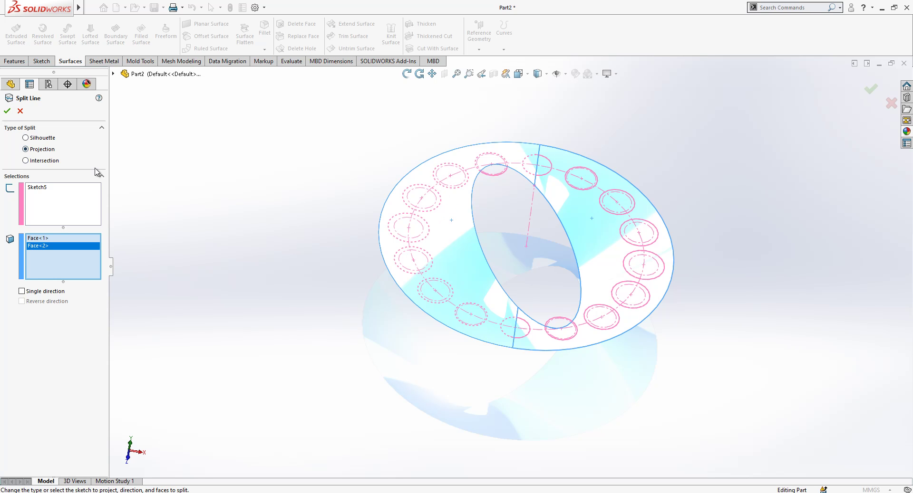
pyautogui.click(20, 111)
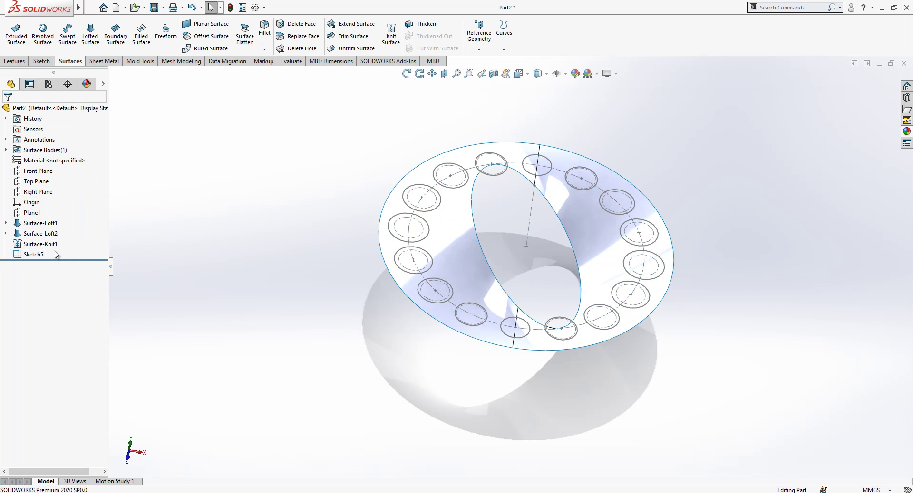
# Step: Create a projection split line from the hole sketch on both ring surface faces
pyautogui.click(32, 255)
pyautogui.click(503, 33)
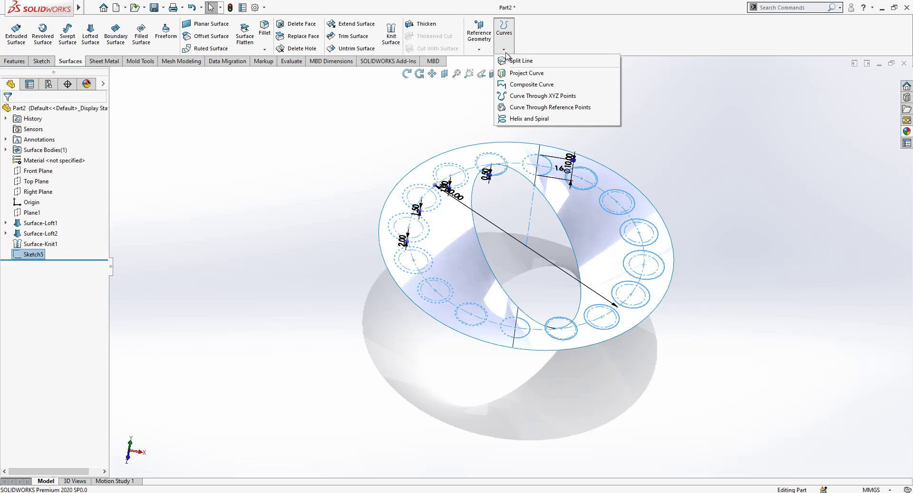
pyautogui.click(512, 64)
pyautogui.click(440, 228)
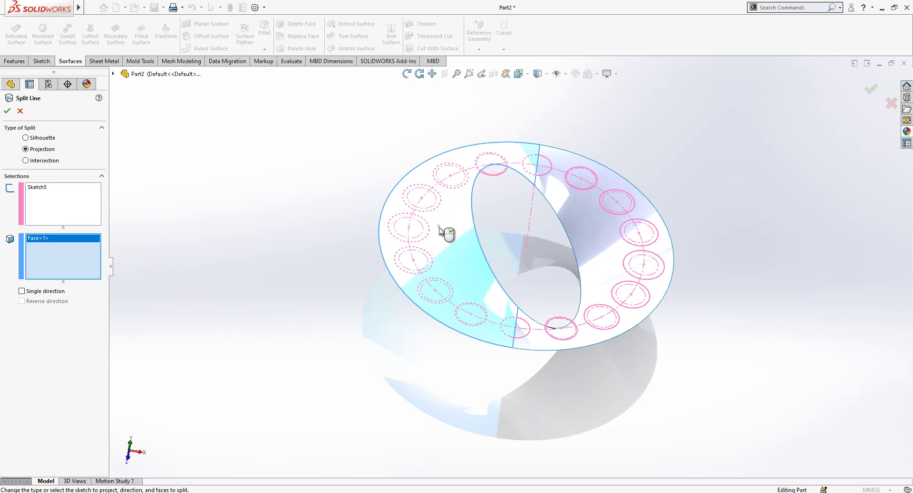
pyautogui.click(602, 244)
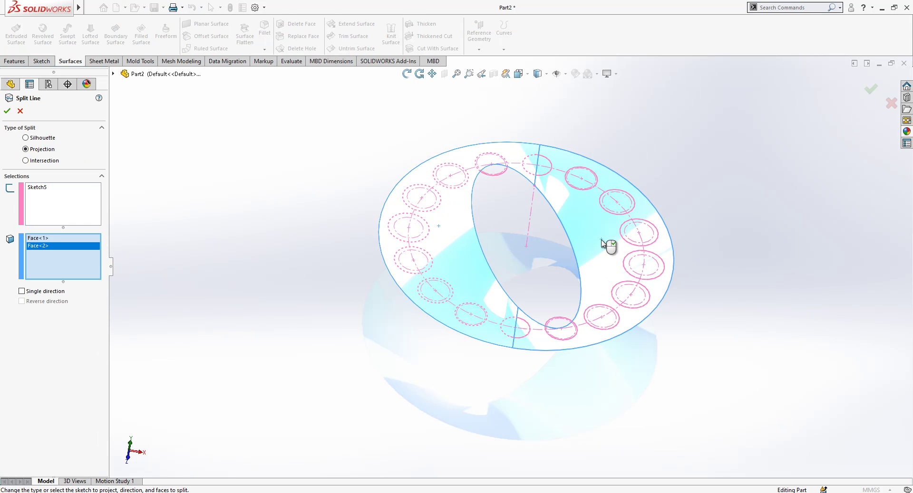
pyautogui.click(8, 112)
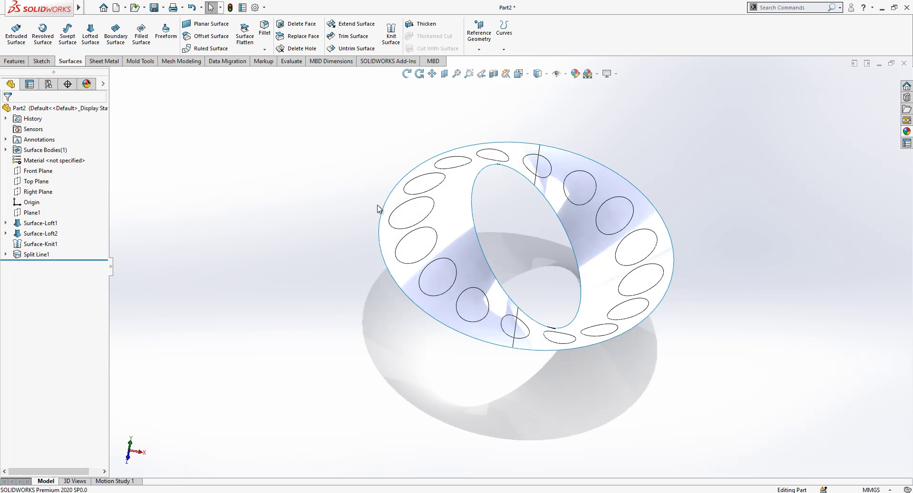
# Step: Delete all the split circular faces around the ring, including both halves of the circles on the seams, using the Delete option
pyautogui.moveTo(510, 238); pyautogui.dragTo(672, 197, button='middle')
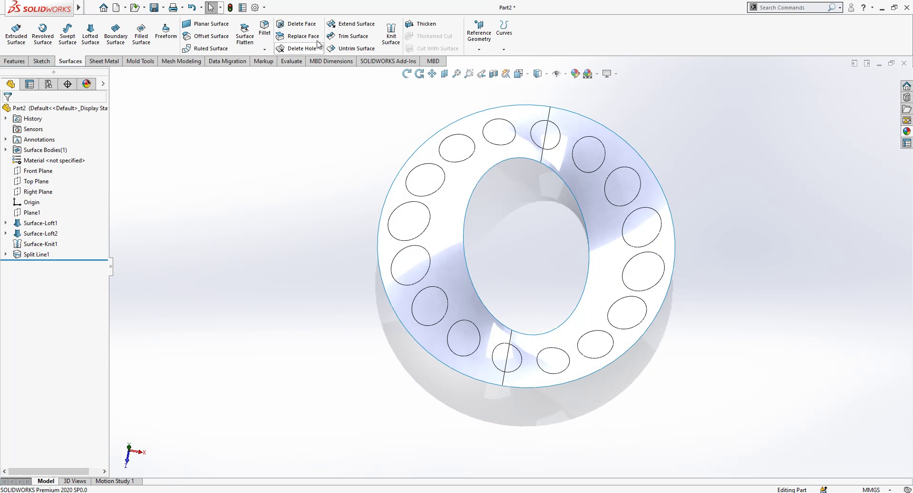
pyautogui.click(288, 28)
pyautogui.click(457, 147)
pyautogui.click(433, 173)
pyautogui.click(410, 221)
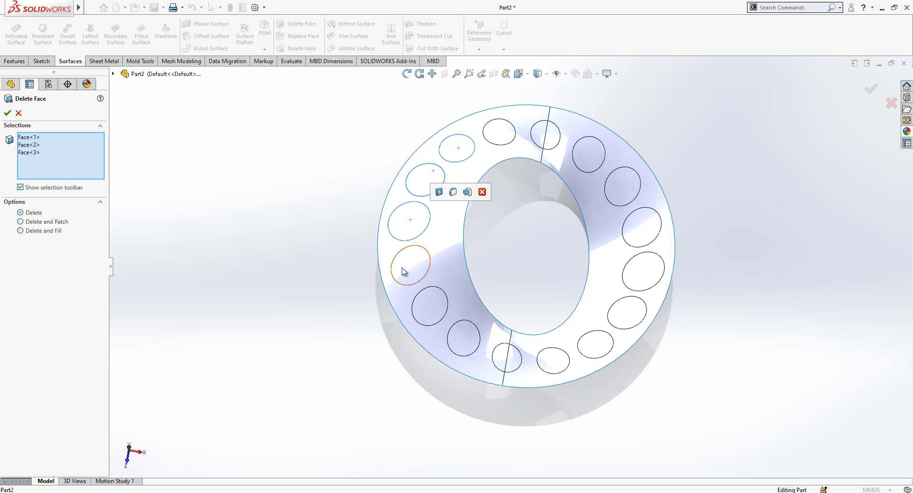
pyautogui.click(407, 272)
pyautogui.click(426, 304)
pyautogui.click(464, 340)
pyautogui.click(501, 360)
pyautogui.click(517, 365)
pyautogui.click(586, 354)
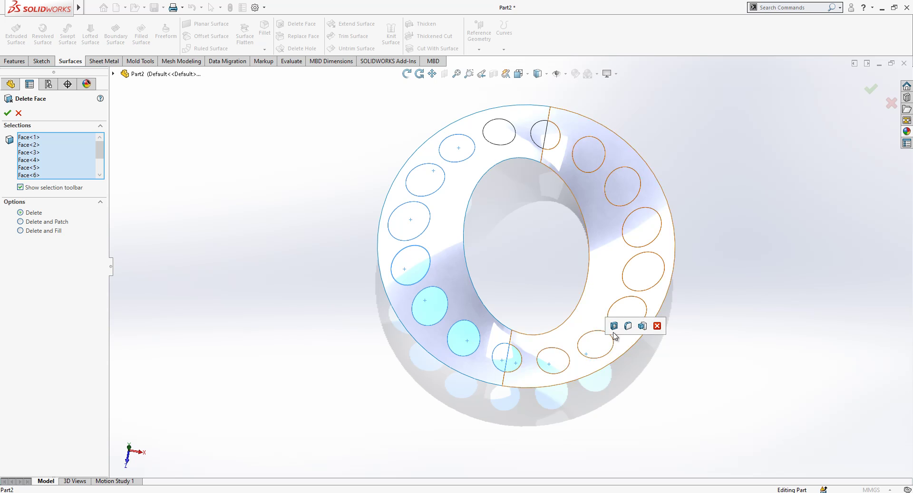
pyautogui.click(621, 315)
pyautogui.click(633, 277)
pyautogui.click(641, 231)
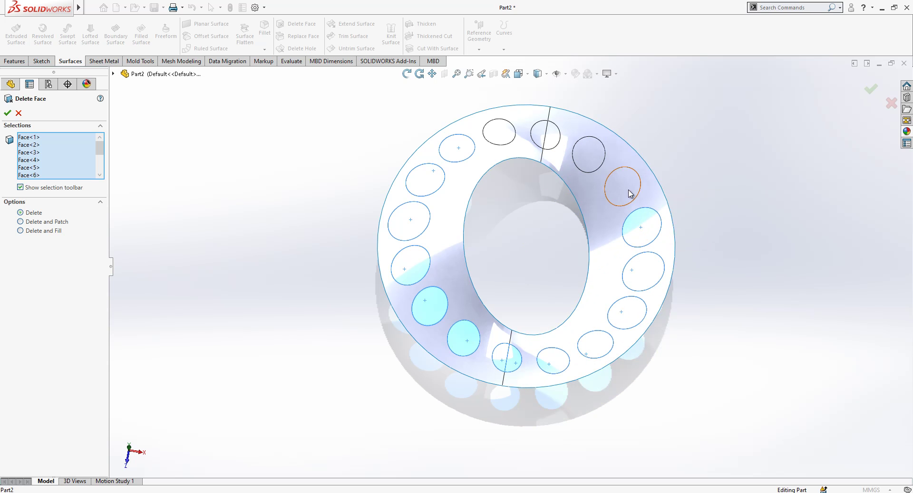
pyautogui.click(635, 188)
pyautogui.click(591, 153)
pyautogui.click(554, 142)
pyautogui.click(538, 135)
pyautogui.click(505, 126)
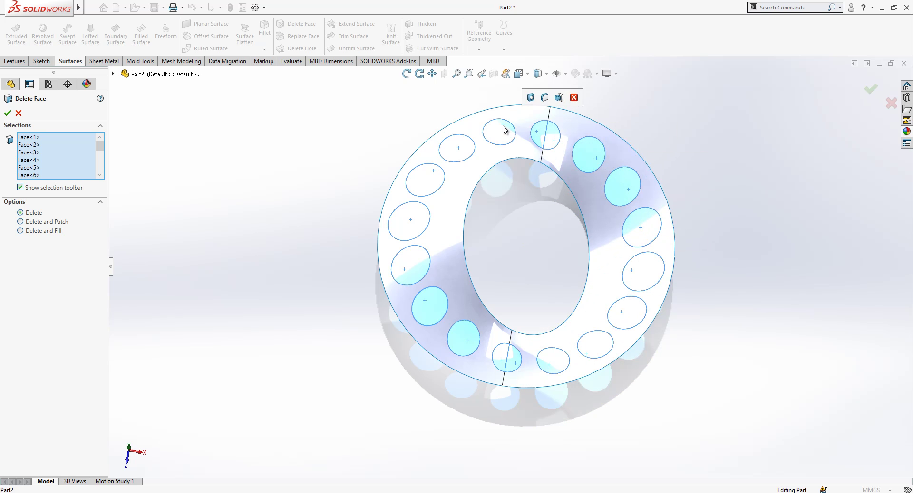
pyautogui.press('Return')
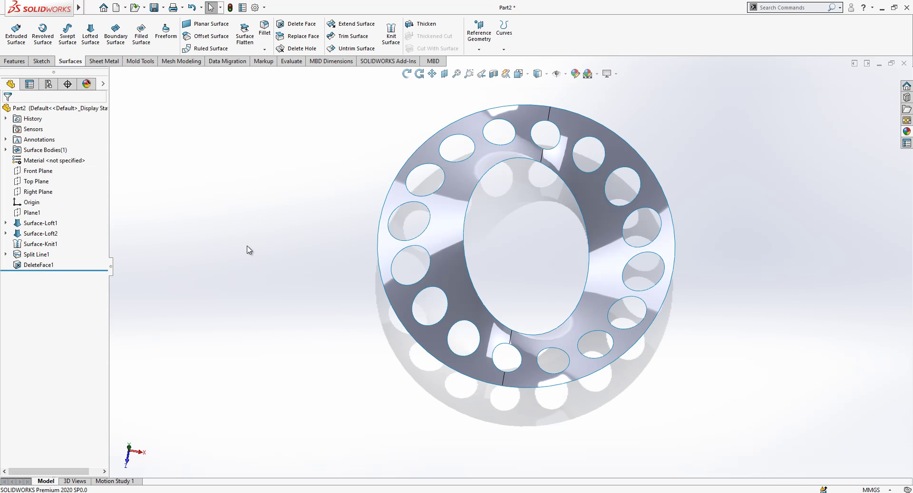
# Step: Examine the perforated ring and the contents of its surface bodies folder
pyautogui.moveTo(546, 379); pyautogui.dragTo(542, 301, button='middle')
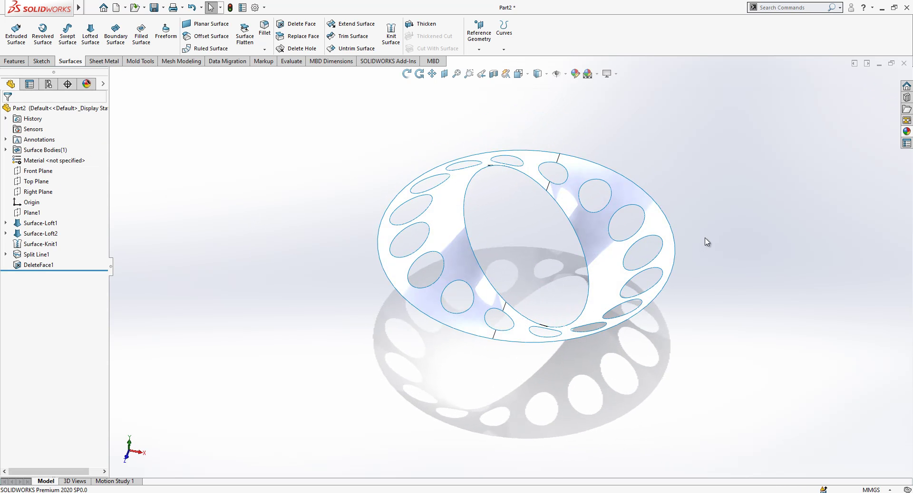
pyautogui.scroll(-2, 710, 234)
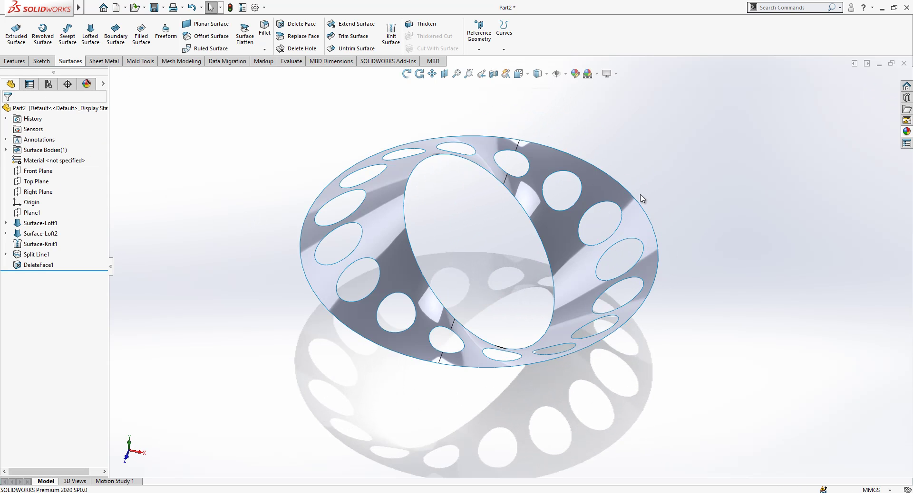
pyautogui.click(5, 149)
pyautogui.click(49, 160)
pyautogui.click(193, 193)
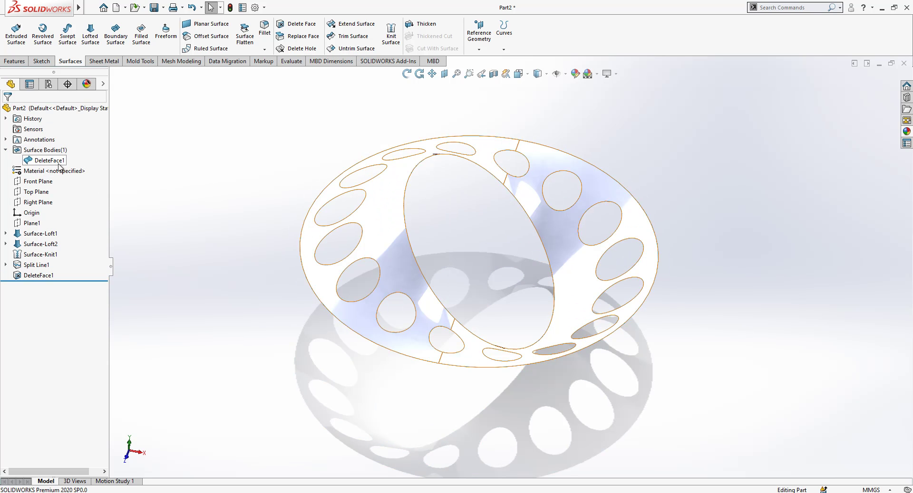
# Step: Thicken the perforated ring surface by 2 mm on both sides into a solid body
pyautogui.click(420, 24)
pyautogui.click(398, 179)
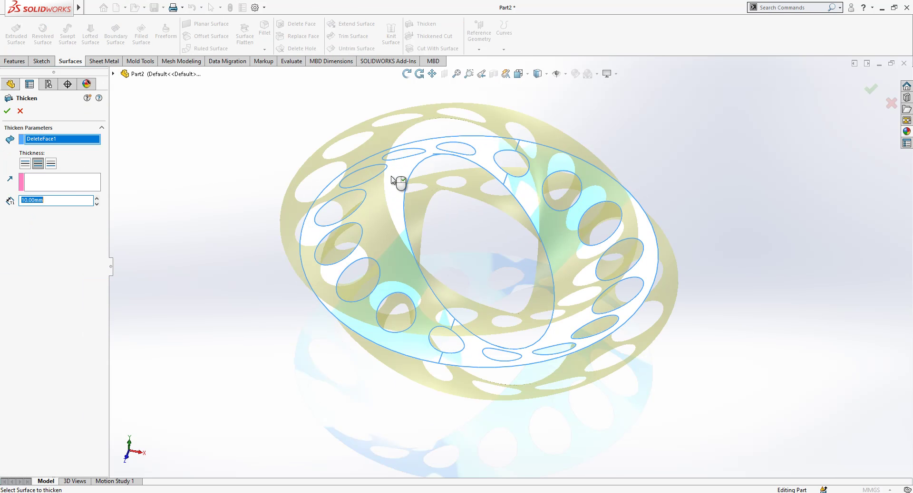
pyautogui.write('2')
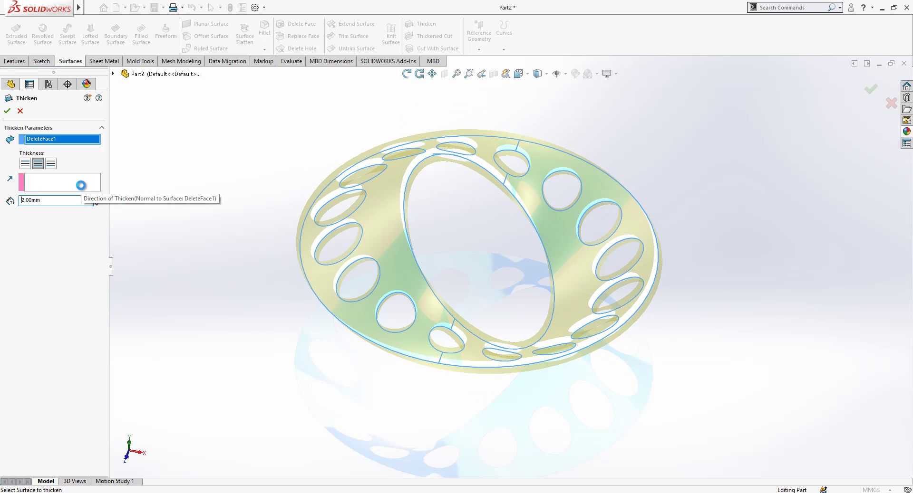
pyautogui.press('Return')
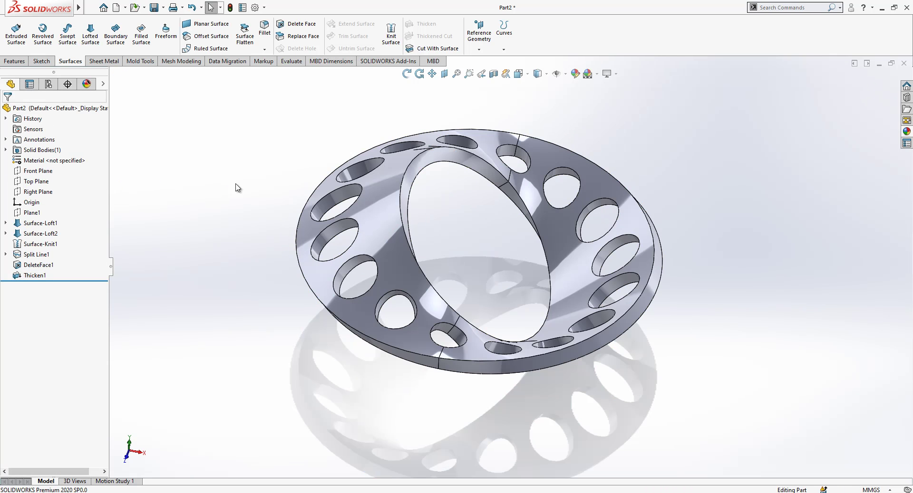
# Step: Fillet the edges of the four ring faces, holes included, with a 1 mm symmetric radius, using partial preview and tangent propagation
pyautogui.click(265, 32)
pyautogui.write('1')
pyautogui.press('Return')
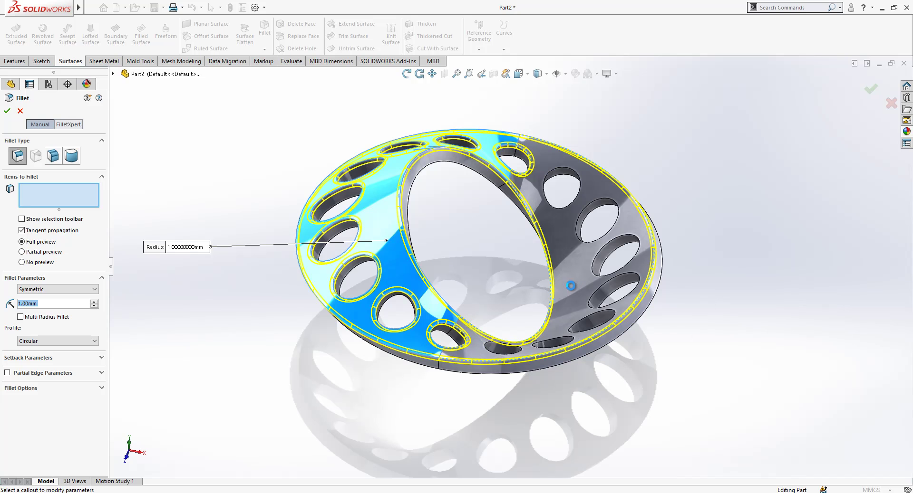
pyautogui.click(28, 252)
pyautogui.moveTo(399, 351); pyautogui.dragTo(460, 239, button='middle')
pyautogui.scroll(-2, 419, 216)
pyautogui.click(447, 210)
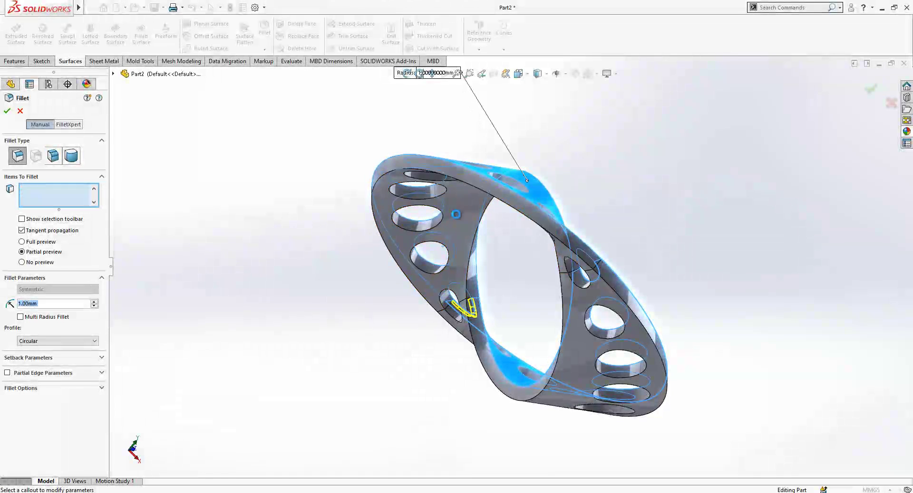
pyautogui.click(571, 330)
pyautogui.moveTo(580, 330); pyautogui.dragTo(492, 303, button='middle')
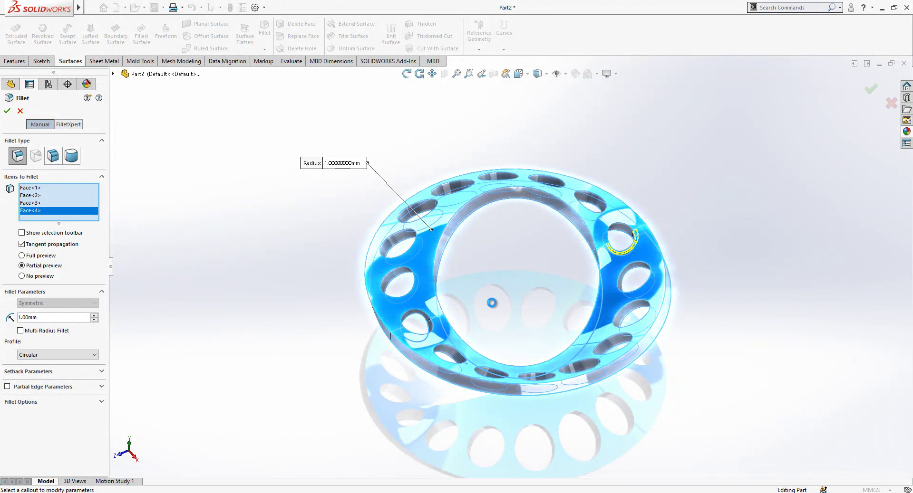
pyautogui.press('Return')
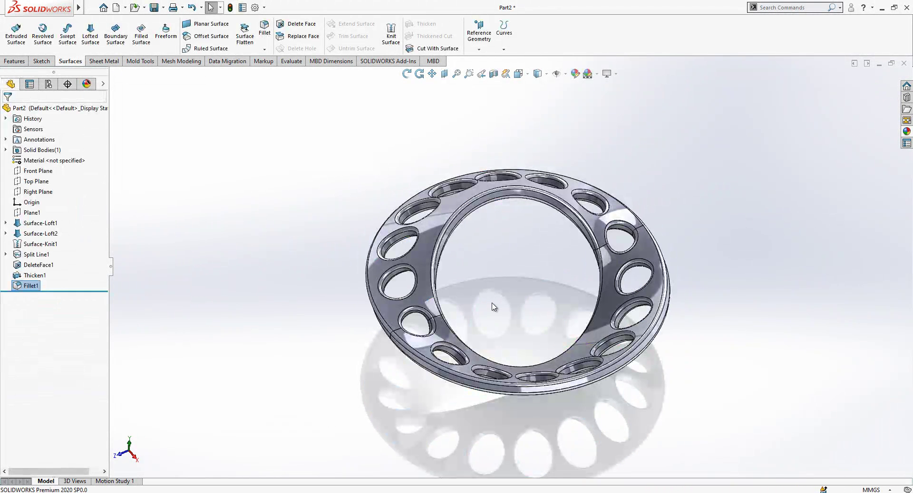
# Step: Change the display scene to a plain white background without floor reflections
pyautogui.click(587, 74)
pyautogui.click(615, 80)
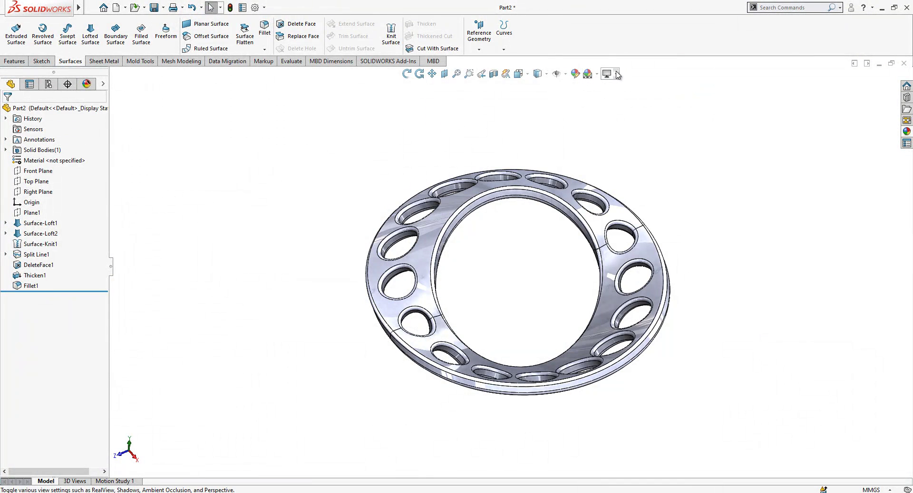
pyautogui.moveTo(433, 231); pyautogui.dragTo(623, 302, button='middle')
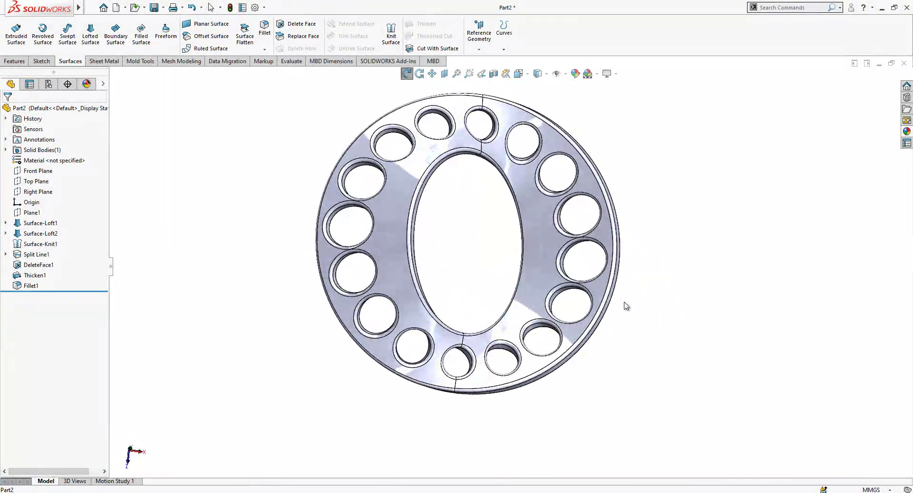
pyautogui.press('Escape')
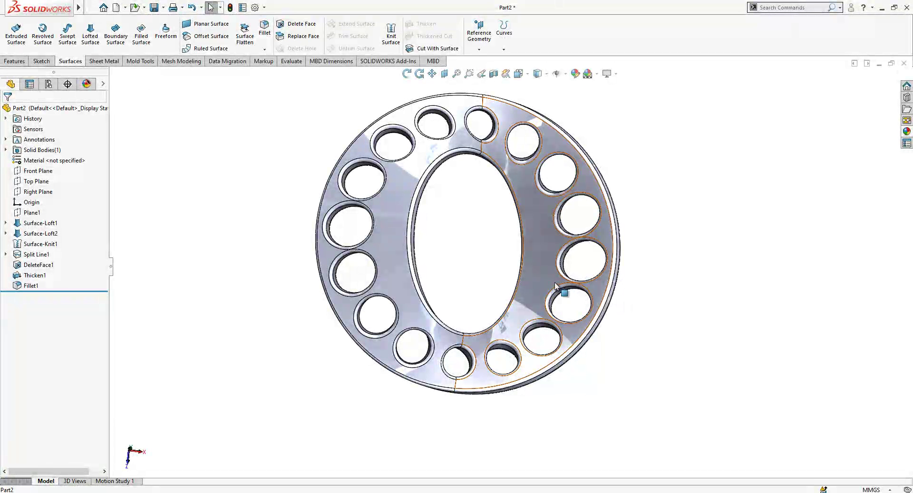
# Step: Inspect the filleted ring normal to the Top Plane and from an oblique angle
pyautogui.click(42, 182)
pyautogui.click(95, 170)
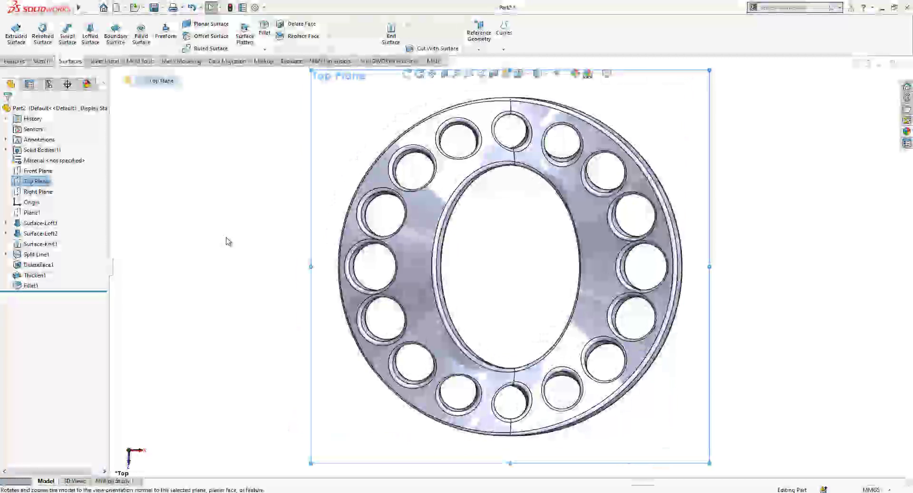
pyautogui.click(532, 294)
pyautogui.scroll(3, 544, 285)
pyautogui.scroll(-1, 650, 282)
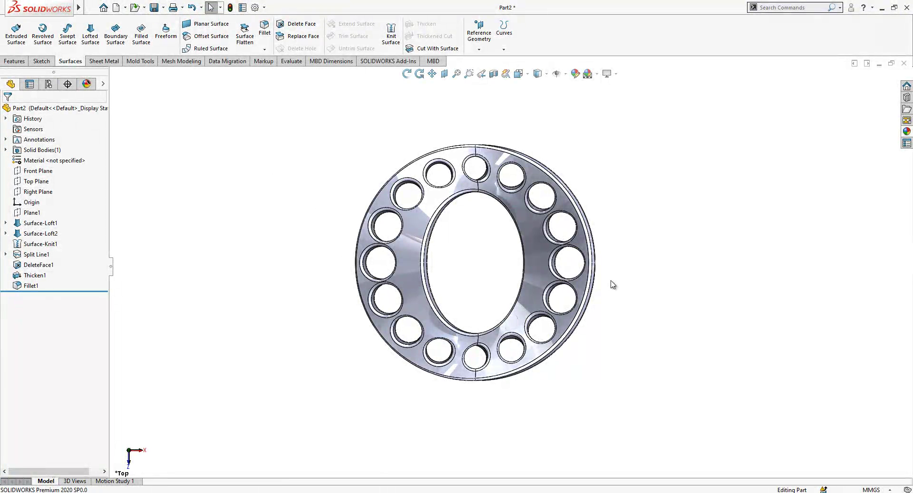
pyautogui.moveTo(605, 325); pyautogui.dragTo(656, 263, button='middle')
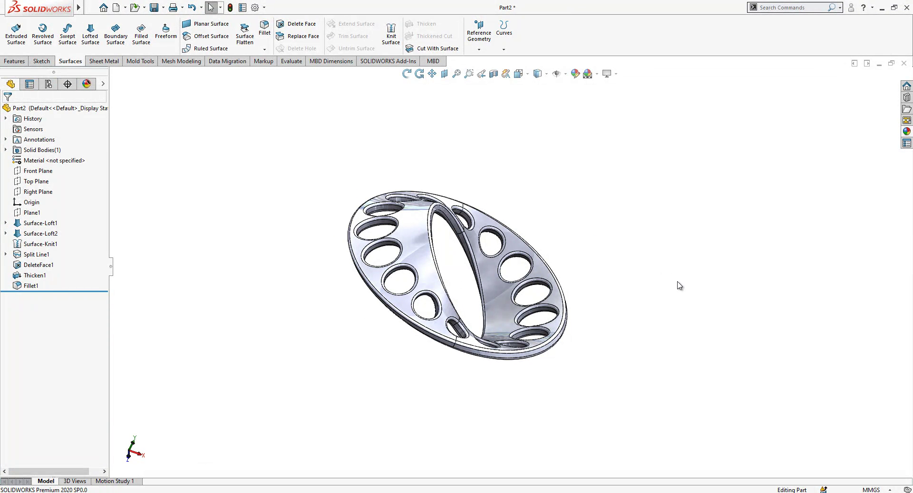